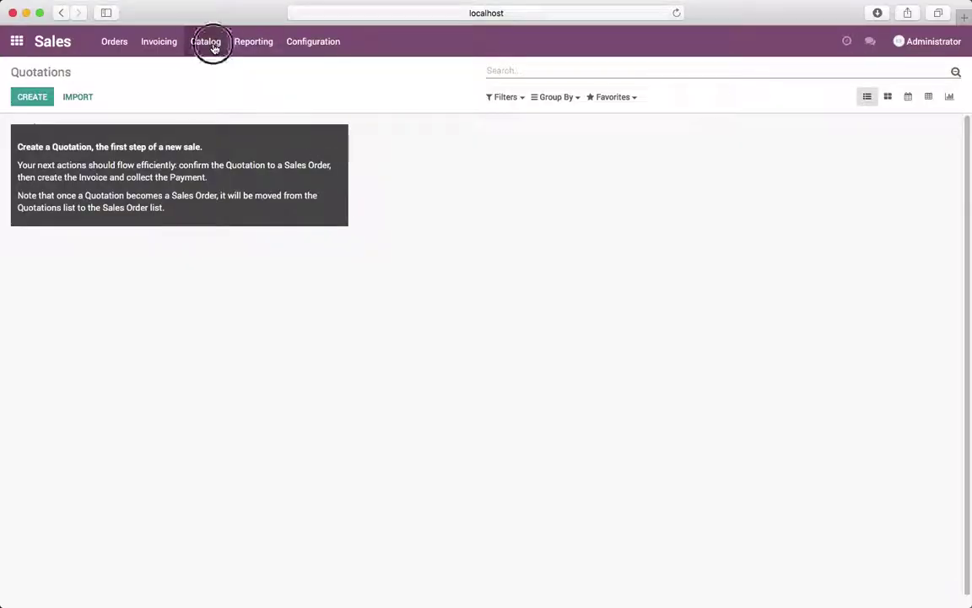
Step: Create a new product in the sales catalog named "Technical Consulting"
{"action": "left_click", "coordinate": [213, 44]}
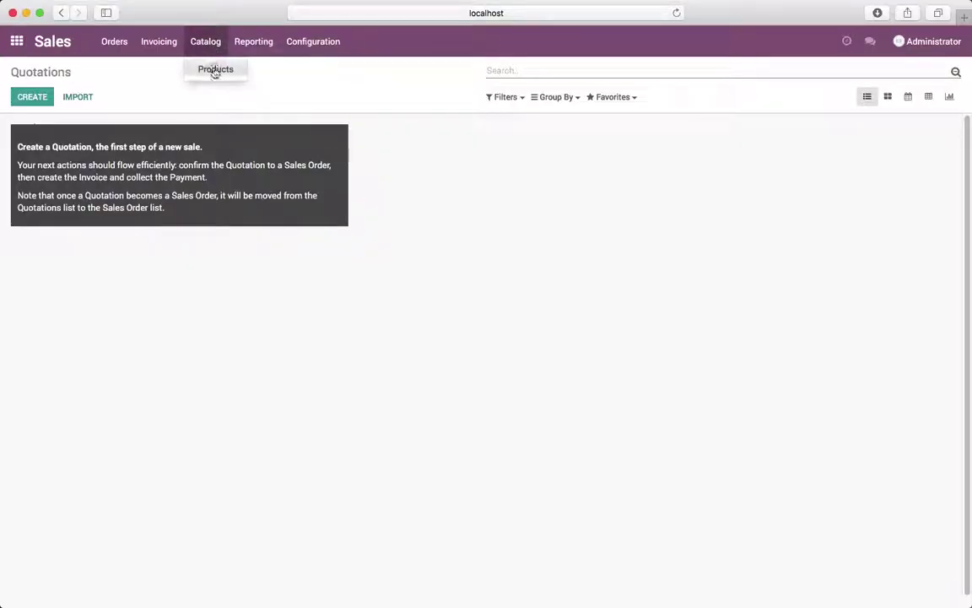
{"action": "left_click", "coordinate": [215, 67]}
{"action": "left_click", "coordinate": [33, 99]}
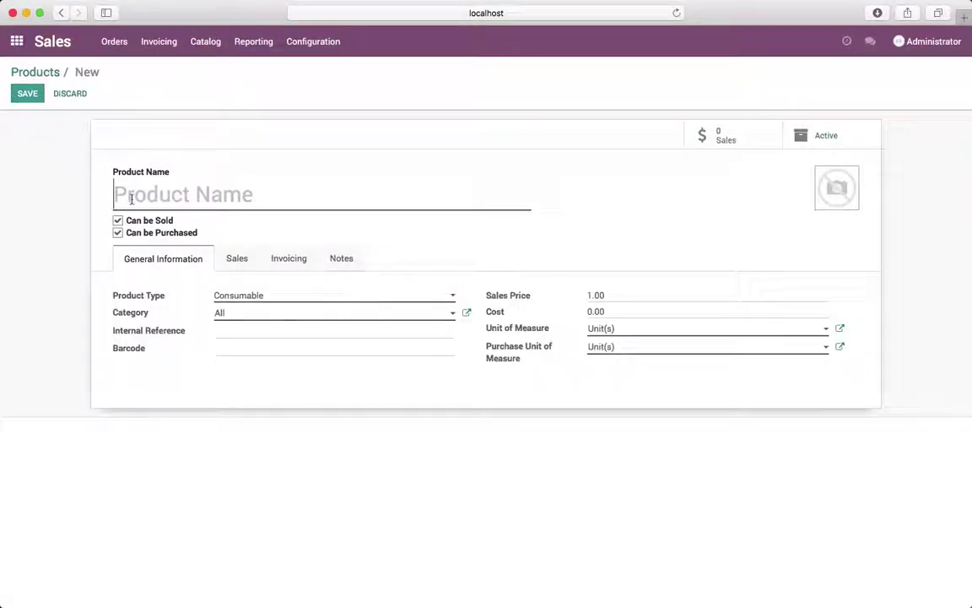
{"action": "type", "text": "Tecn"}
{"action": "key", "text": "BackSpace"}
{"action": "key", "text": "BackSpace"}
{"action": "key", "text": "BackSpace"}
{"action": "key", "text": "BackSpace"}
{"action": "type", "text": "Technical "}
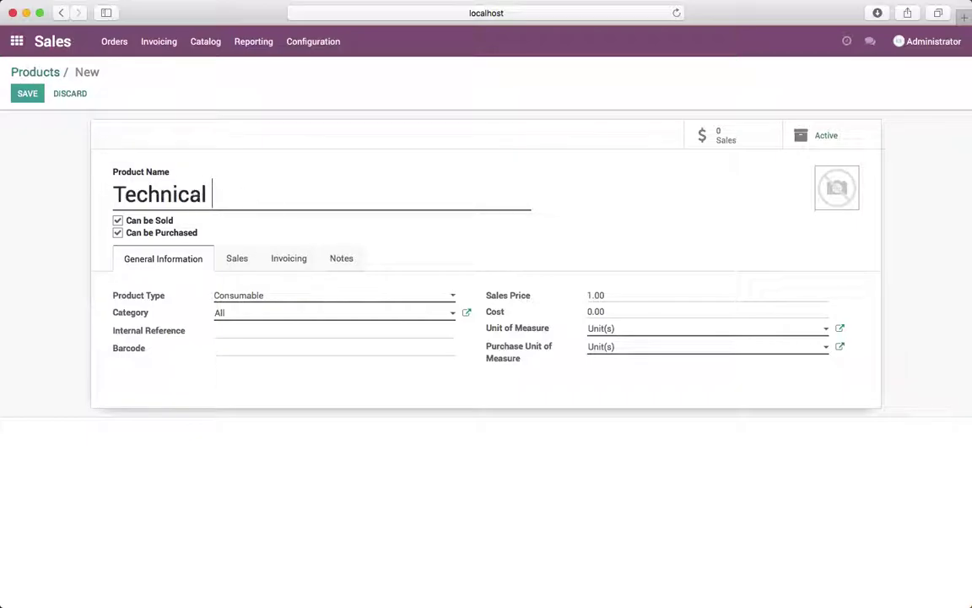
{"action": "type", "text": "Consulting"}
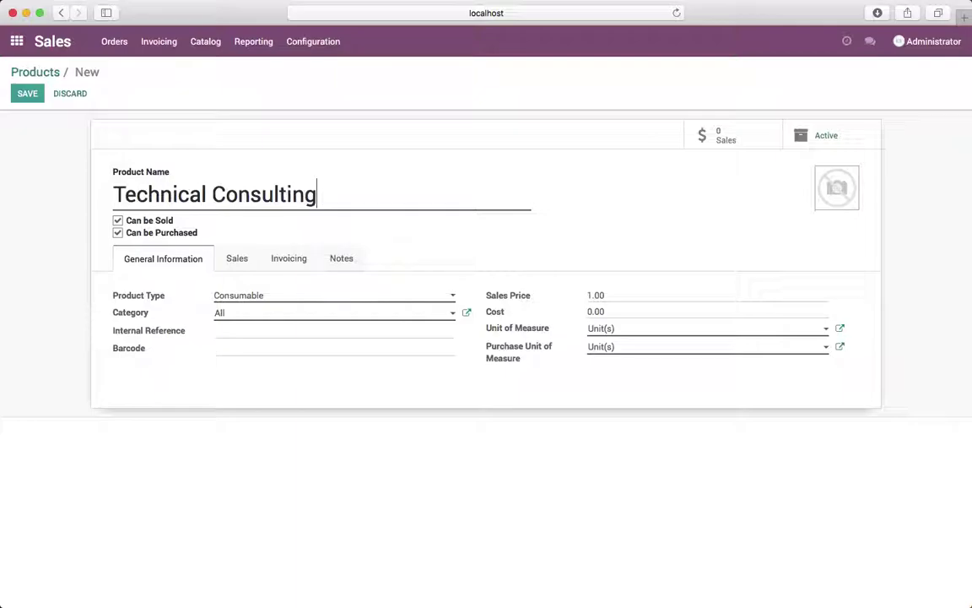
Step: Set the product type to Service, the sales price to 120 and both units of measure to Day(s), and save the product
{"action": "left_click", "coordinate": [286, 298]}
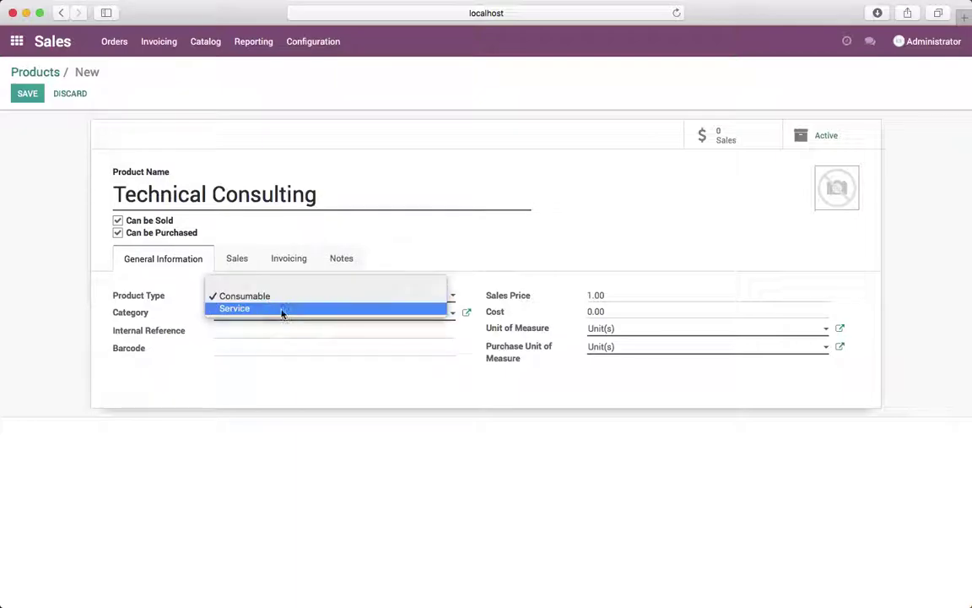
{"action": "left_click", "coordinate": [282, 309]}
{"action": "left_click", "coordinate": [555, 291]}
{"action": "type", "text": "1"}
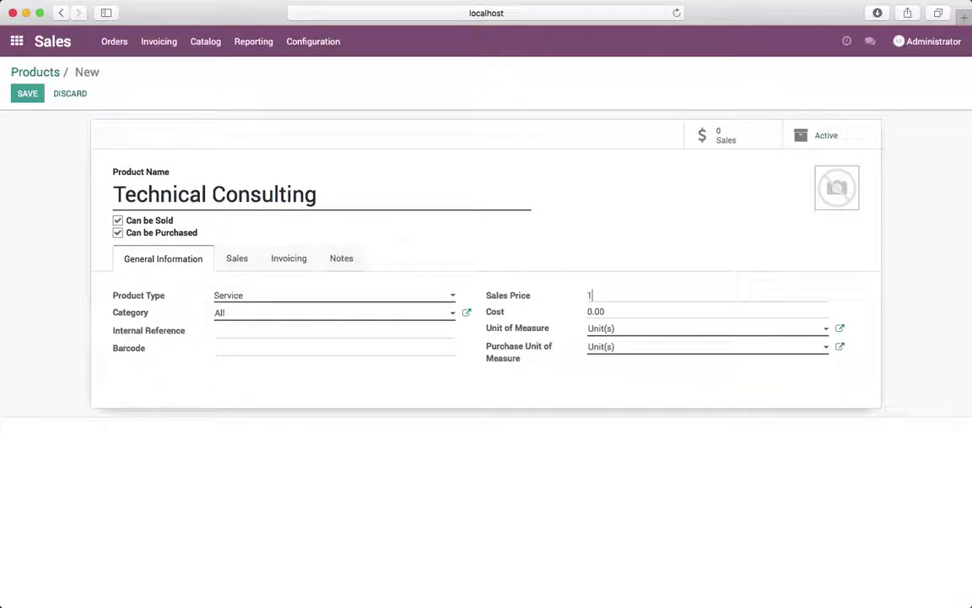
{"action": "left_click", "coordinate": [609, 331]}
{"action": "left_click", "coordinate": [615, 347]}
{"action": "left_click", "coordinate": [30, 94]}
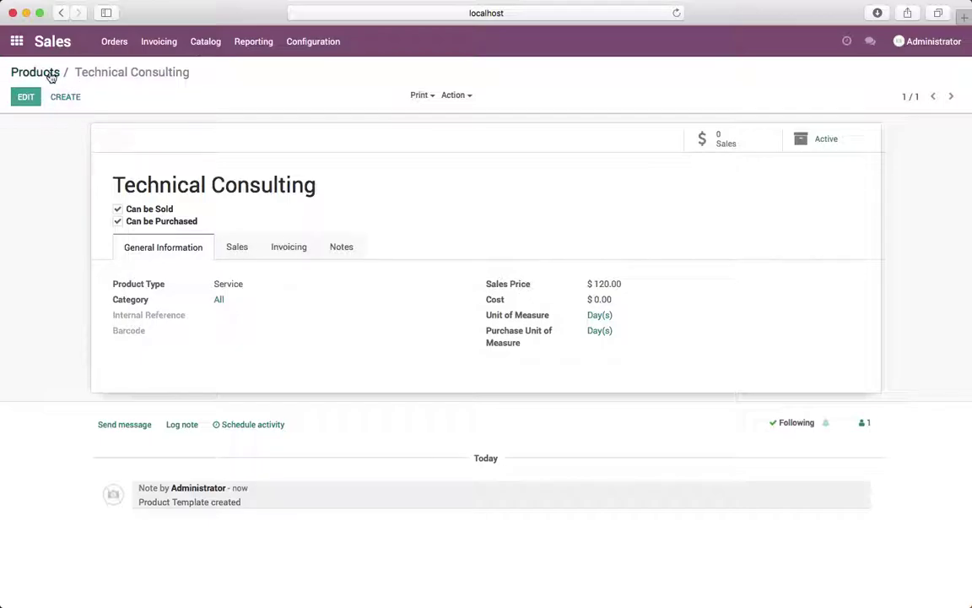
Step: Edit the product's invoicing settings to apply Tax 15.00% as both the customer tax and the vendor tax
{"action": "left_click_drag", "start_coordinate": [51, 76], "coordinate": [108, 140]}
{"action": "left_click", "coordinate": [289, 263]}
{"action": "left_click", "coordinate": [382, 327]}
{"action": "left_click", "coordinate": [369, 342]}
{"action": "left_click", "coordinate": [677, 322]}
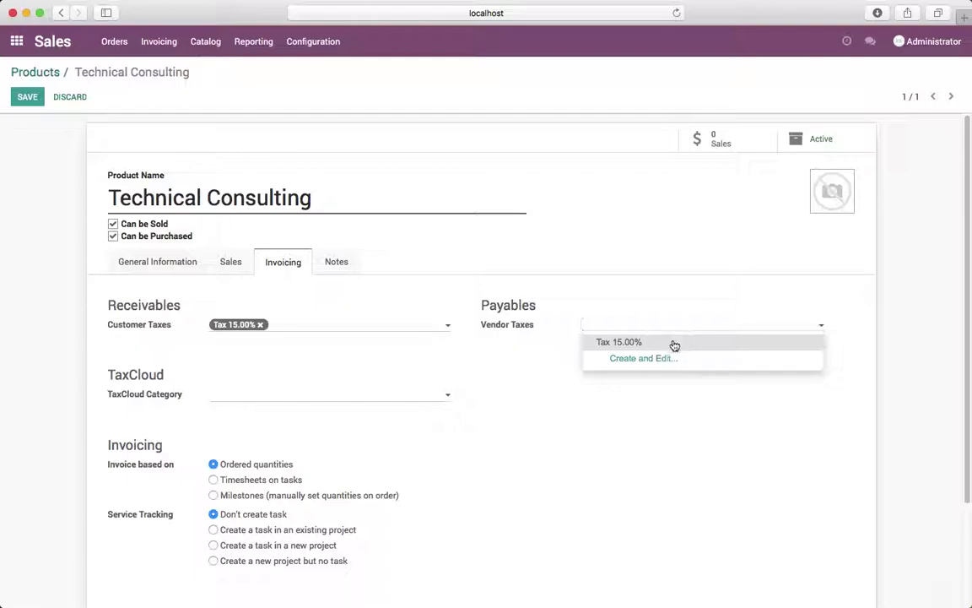
{"action": "left_click", "coordinate": [675, 343]}
Step: Base invoicing on Timesheets on tasks, set service tracking to Create a task in a new project, and save the product
{"action": "scroll", "coordinate": [672, 345], "scroll_direction": "down", "scroll_amount": 2}
{"action": "left_click", "coordinate": [266, 401]}
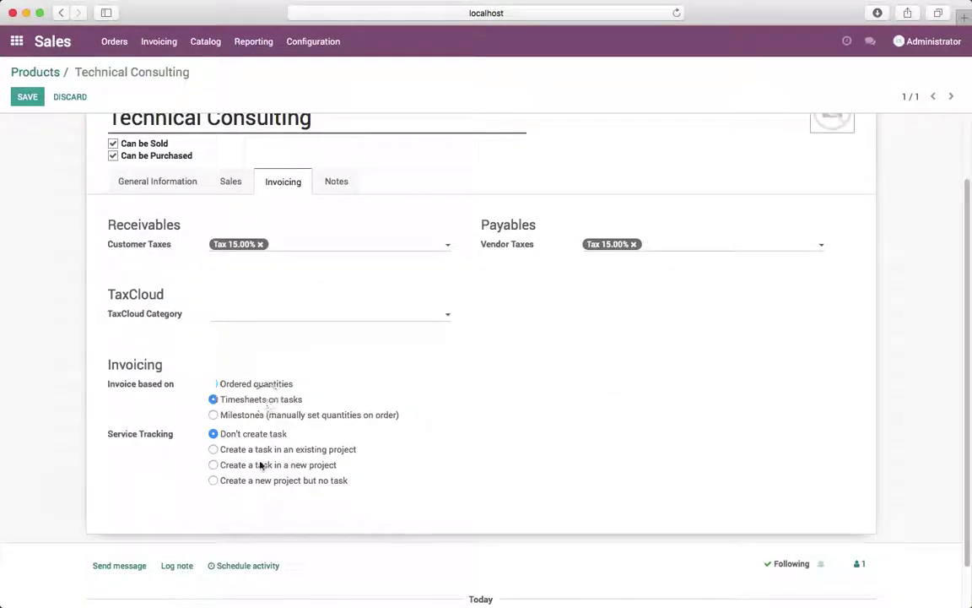
{"action": "left_click", "coordinate": [249, 469]}
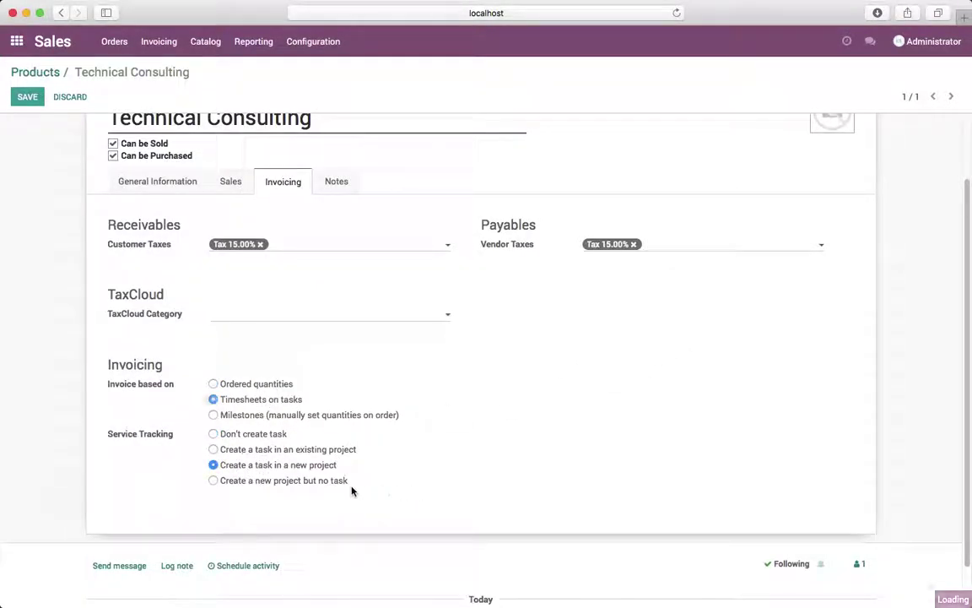
{"action": "left_click_drag", "start_coordinate": [221, 470], "coordinate": [343, 467]}
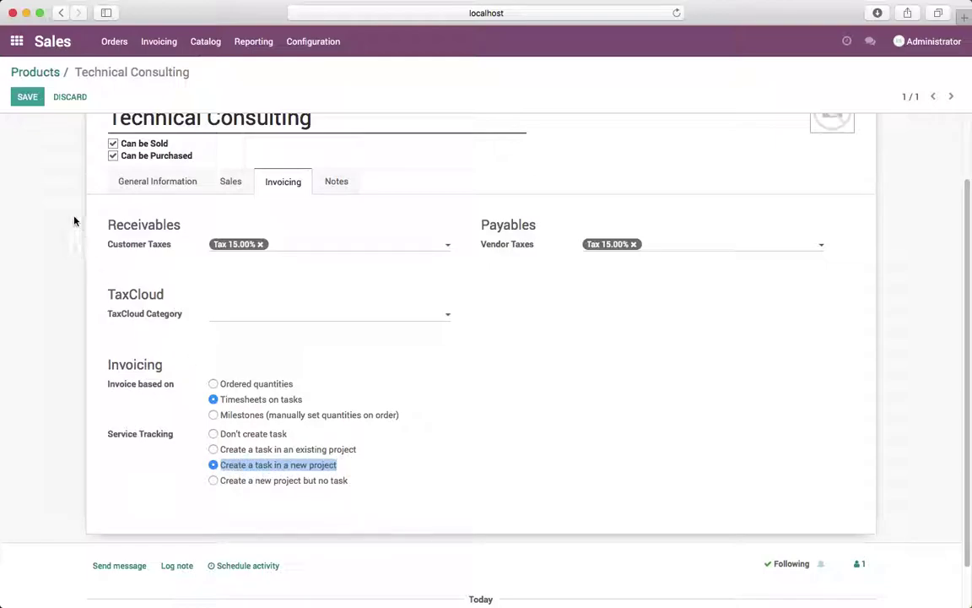
{"action": "left_click", "coordinate": [28, 101]}
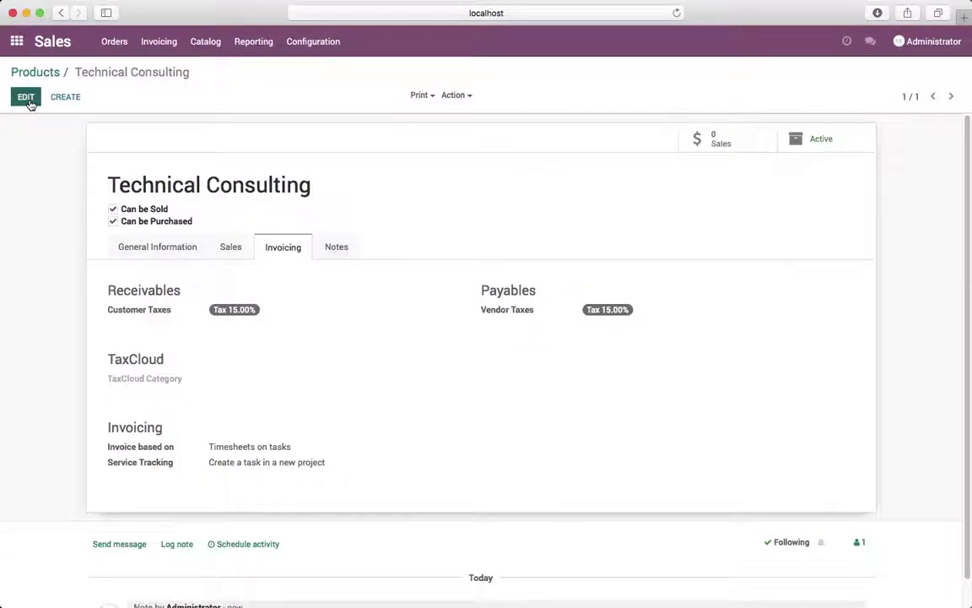
Step: Switch to the Employees app and open the HR settings of the Administrator employee record for editing
{"action": "left_click", "coordinate": [30, 72]}
{"action": "left_click", "coordinate": [15, 44]}
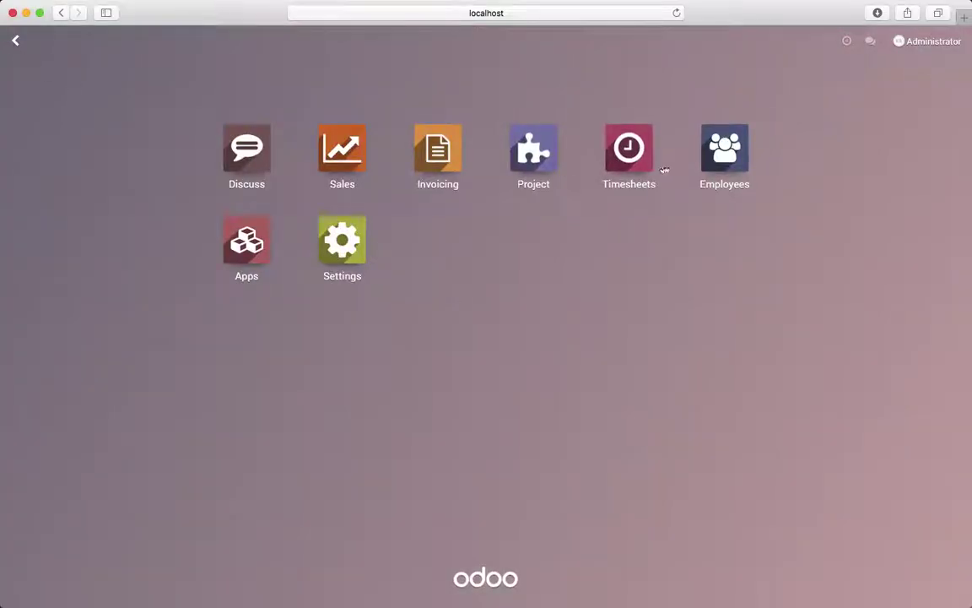
{"action": "left_click", "coordinate": [722, 162]}
{"action": "left_click", "coordinate": [200, 149]}
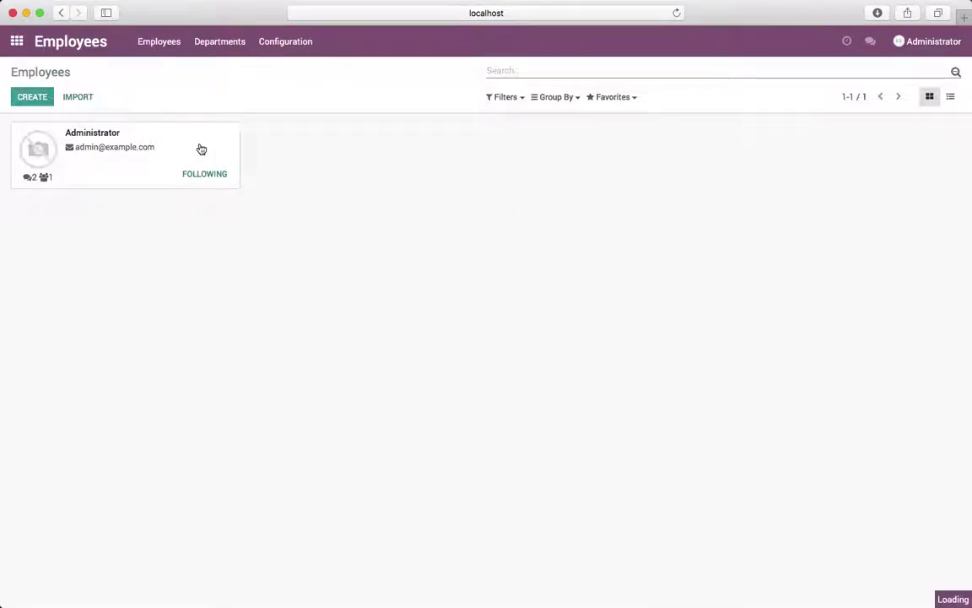
{"action": "left_click", "coordinate": [26, 93]}
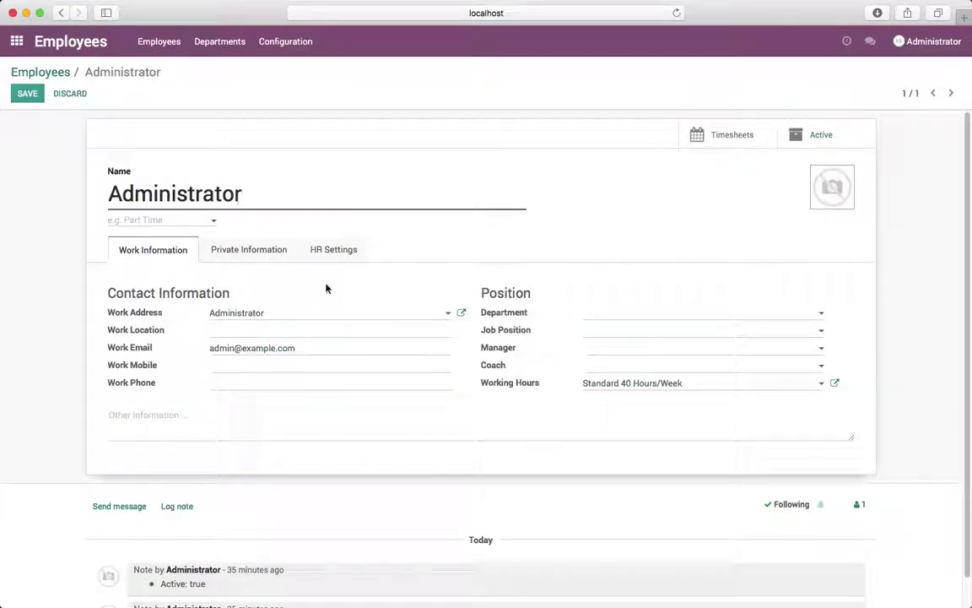
{"action": "left_click", "coordinate": [318, 259]}
Step: Set the employee's timesheet cost to $9 per hour and save the record
{"action": "left_click_drag", "start_coordinate": [248, 340], "coordinate": [213, 339]}
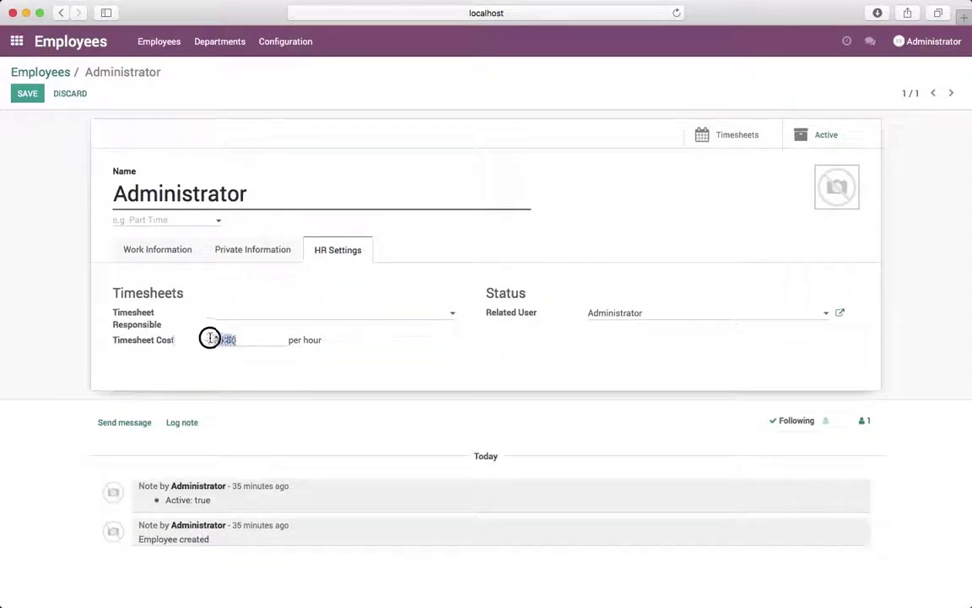
{"action": "type", "text": "3"}
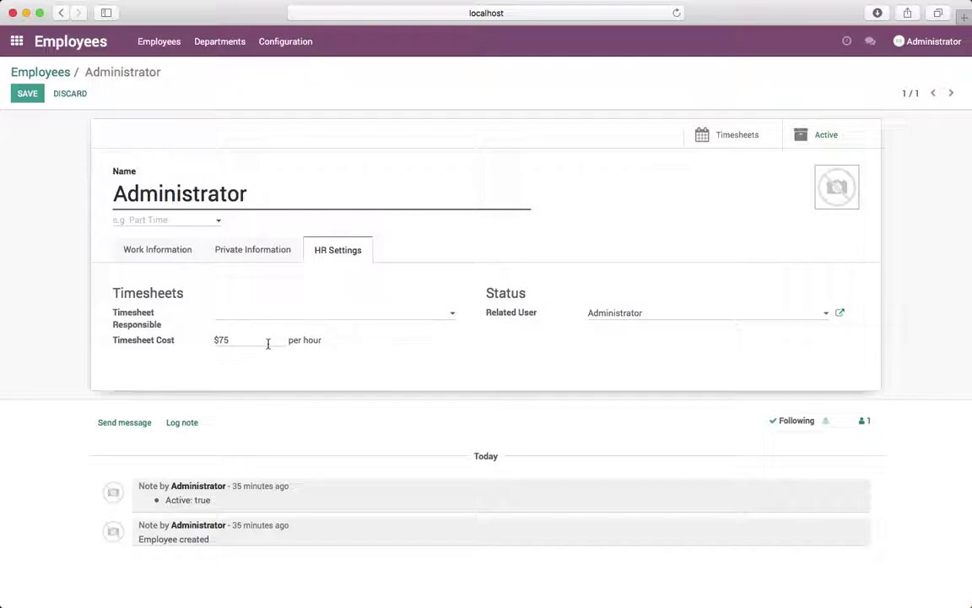
{"action": "left_click_drag", "start_coordinate": [267, 344], "coordinate": [160, 339]}
{"action": "type", "text": "7"}
{"action": "key", "text": "BackSpace"}
{"action": "type", "text": "9"}
{"action": "left_click", "coordinate": [27, 93]}
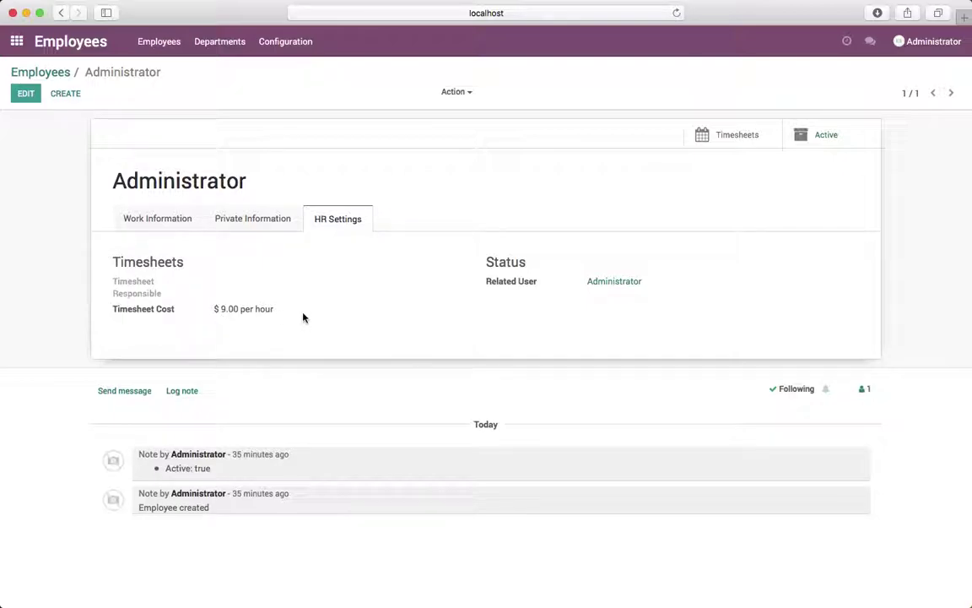
Step: Switch to the Sales app and create a new quotation for the customer Eiffel Consulting Limited
{"action": "left_click", "coordinate": [52, 74]}
{"action": "left_click", "coordinate": [17, 42]}
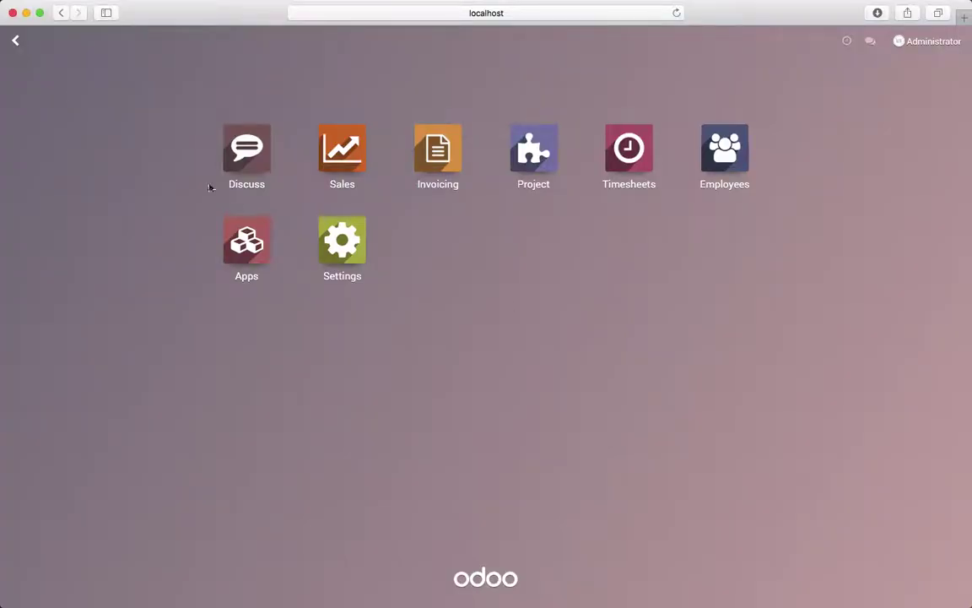
{"action": "left_click", "coordinate": [351, 167]}
{"action": "left_click", "coordinate": [45, 99]}
{"action": "left_click", "coordinate": [278, 216]}
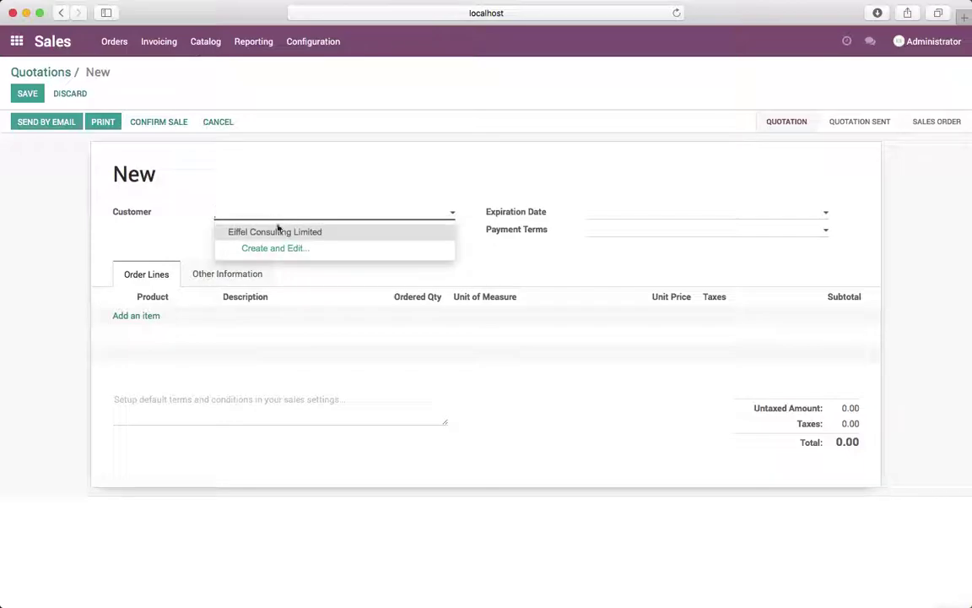
{"action": "left_click", "coordinate": [278, 231]}
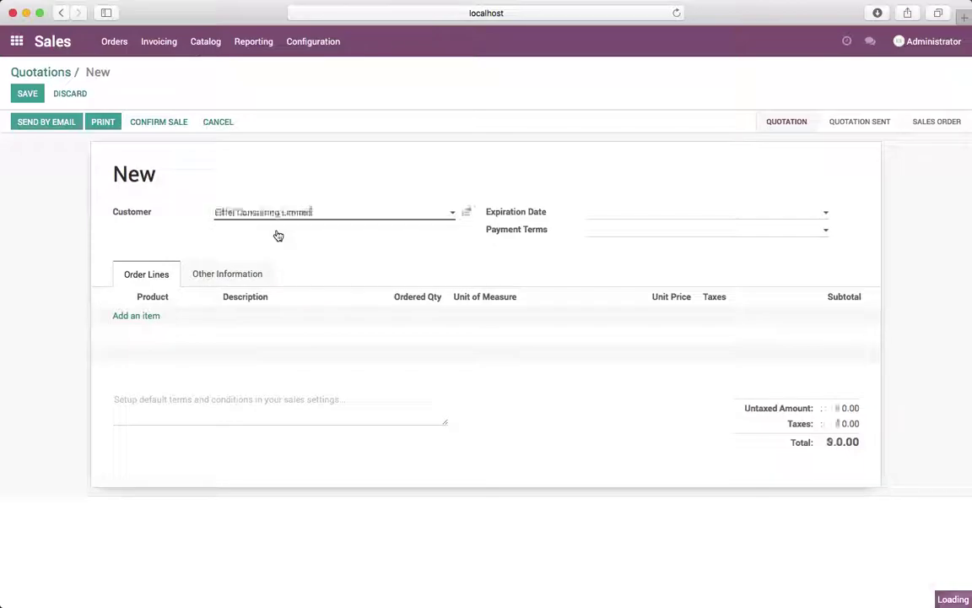
Step: Add an order line for Technical Consulting with an ordered quantity of 5 days
{"action": "left_click", "coordinate": [145, 318]}
{"action": "left_click", "coordinate": [189, 317]}
{"action": "left_click", "coordinate": [180, 334]}
{"action": "key", "text": "Tab"}
{"action": "key", "text": "Tab"}
{"action": "type", "text": "5"}
{"action": "key", "text": "Tab"}
{"action": "left_click", "coordinate": [658, 408]}
Step: Set the quotation's expiration date to 04/30/2018 and its payment terms to 15 Days
{"action": "left_click", "coordinate": [612, 217]}
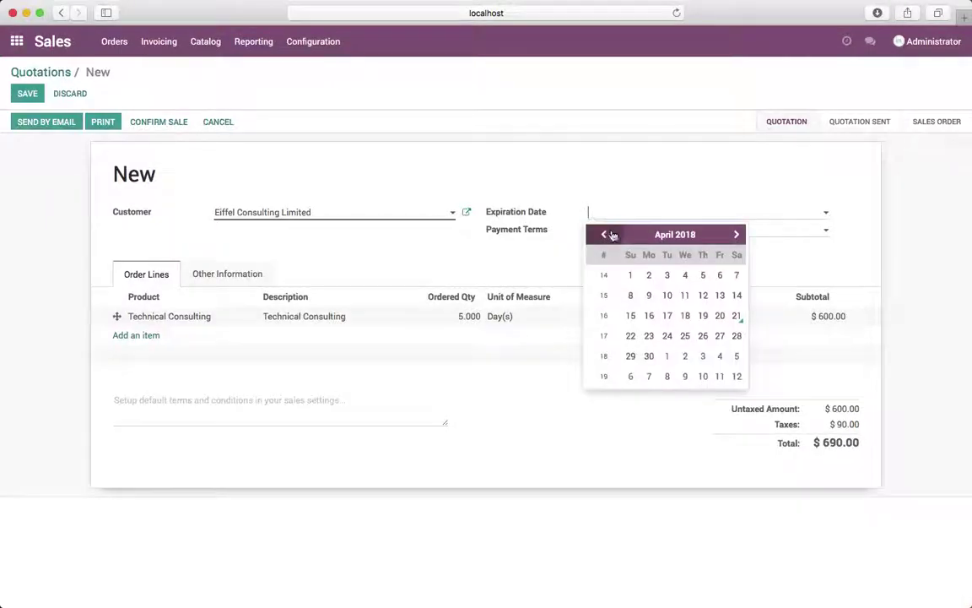
{"action": "left_click", "coordinate": [644, 354]}
{"action": "left_click", "coordinate": [609, 236]}
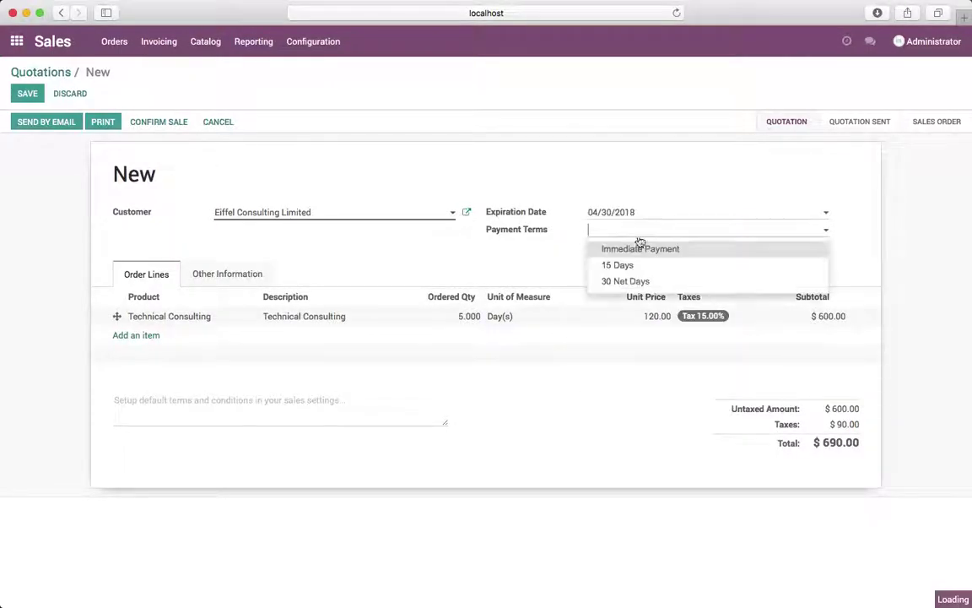
{"action": "left_click", "coordinate": [636, 274]}
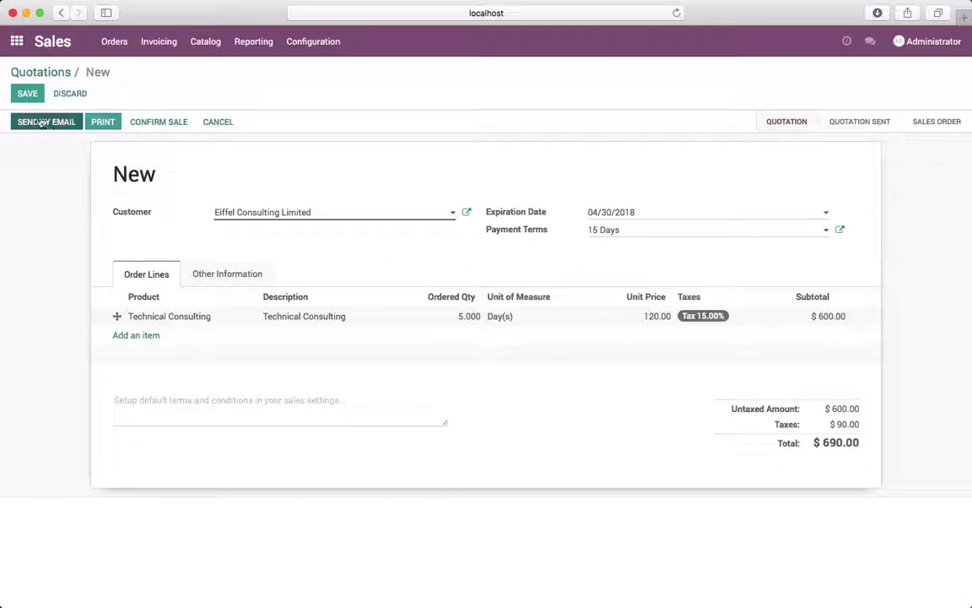
Step: Enter the terms note "Invoice will be generated every week based on timesheet." and save the quotation
{"action": "left_click", "coordinate": [166, 417]}
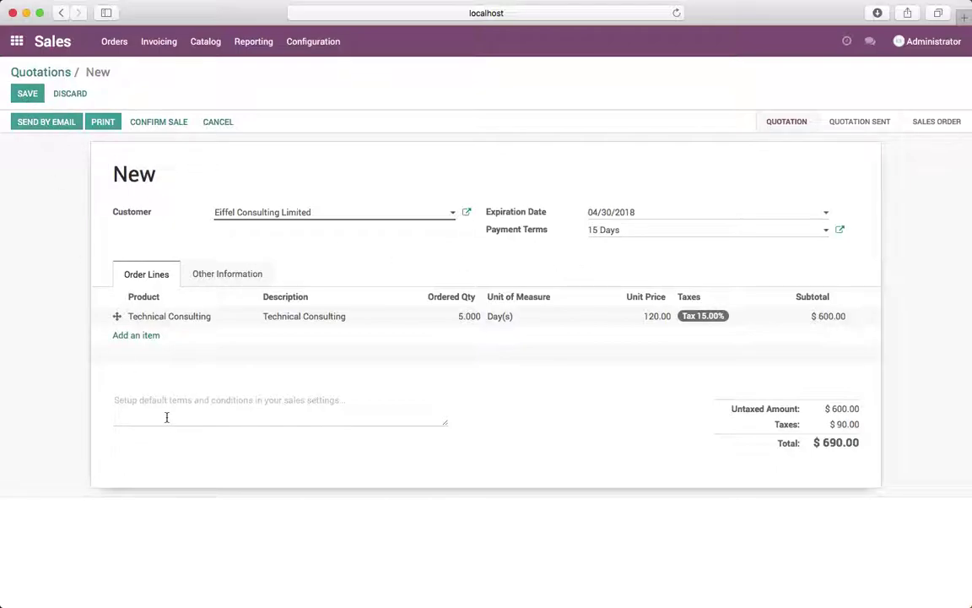
{"action": "type", "text": "Invoice will"}
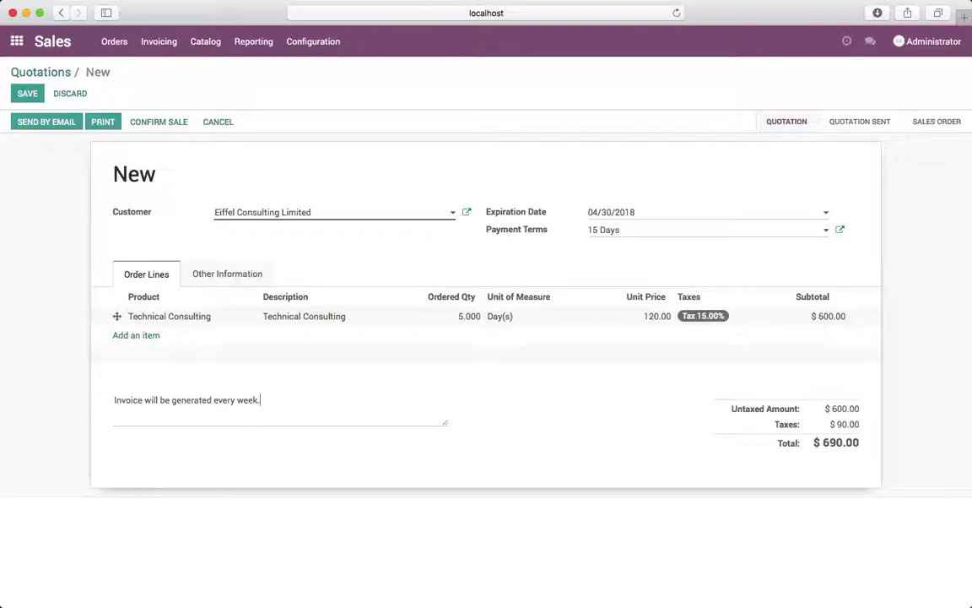
{"action": "type", "text": "based on timesheet"}
{"action": "left_click", "coordinate": [30, 93]}
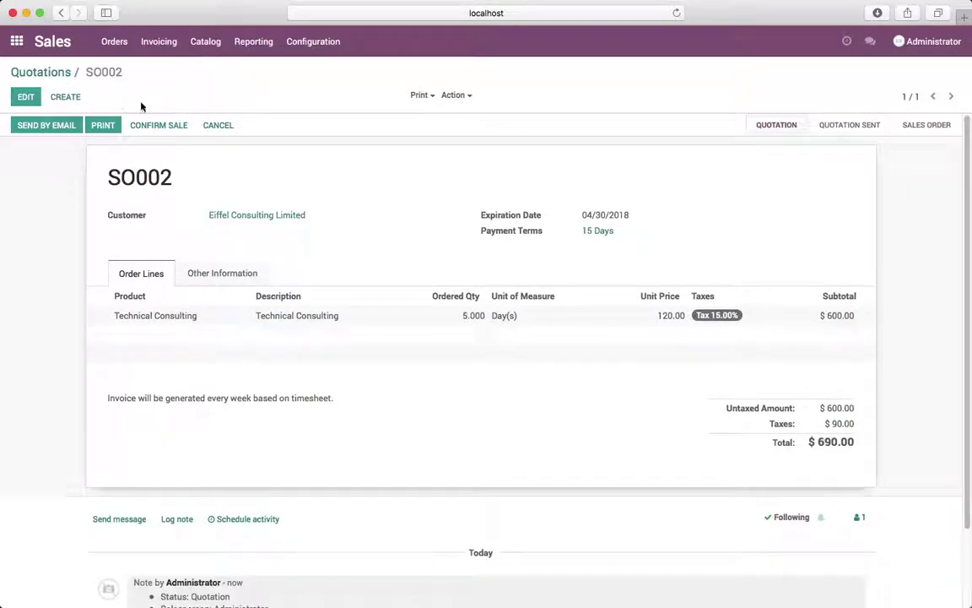
Step: Confirm the sale and check the sales order's project overview and linked task
{"action": "left_click", "coordinate": [163, 127]}
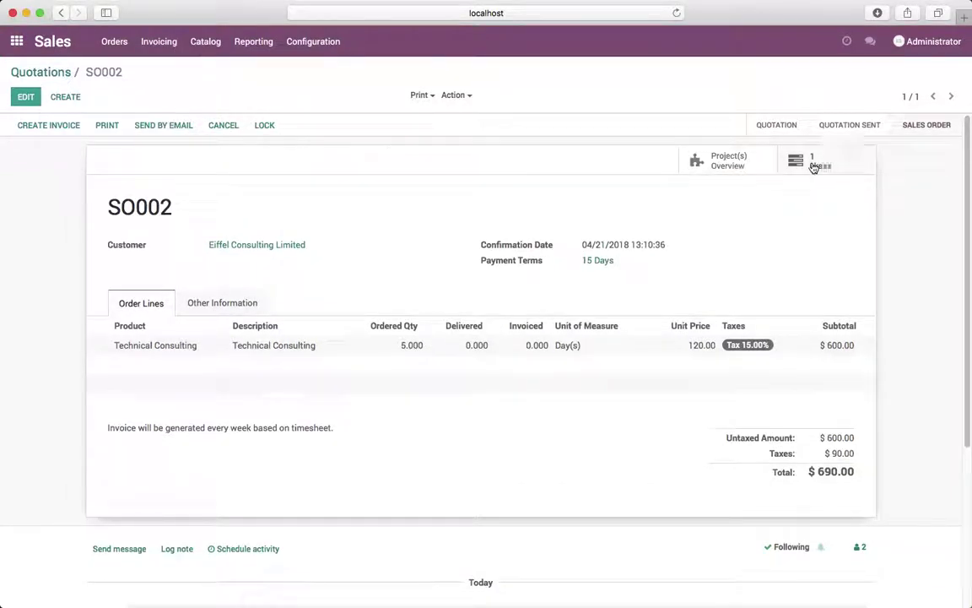
{"action": "left_click", "coordinate": [747, 165]}
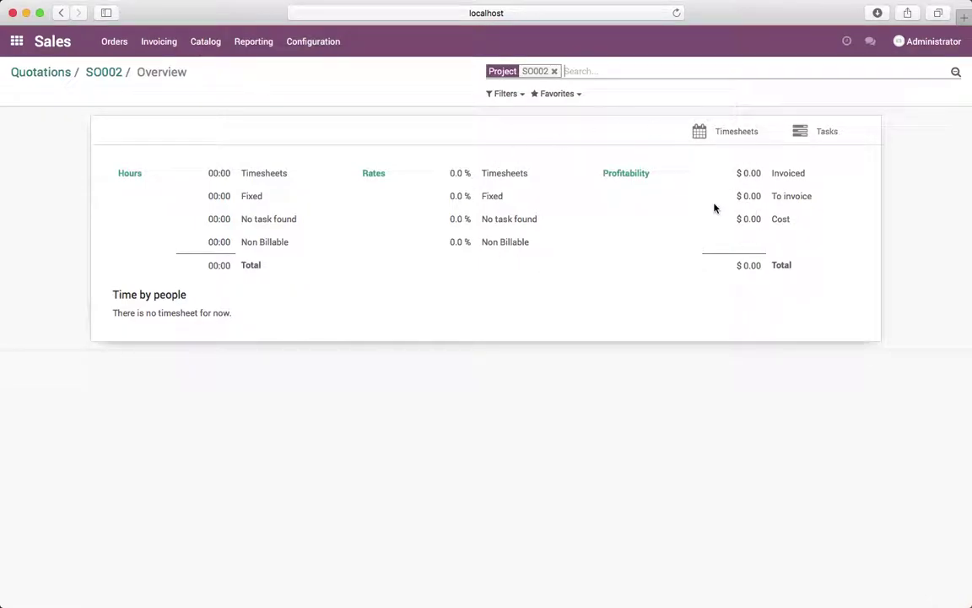
{"action": "left_click", "coordinate": [115, 73]}
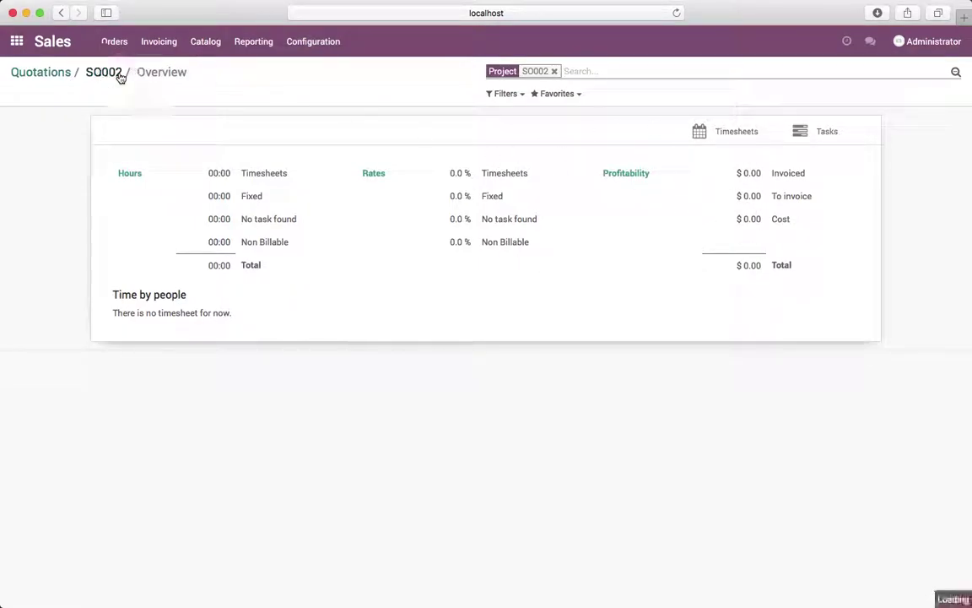
{"action": "left_click", "coordinate": [822, 157]}
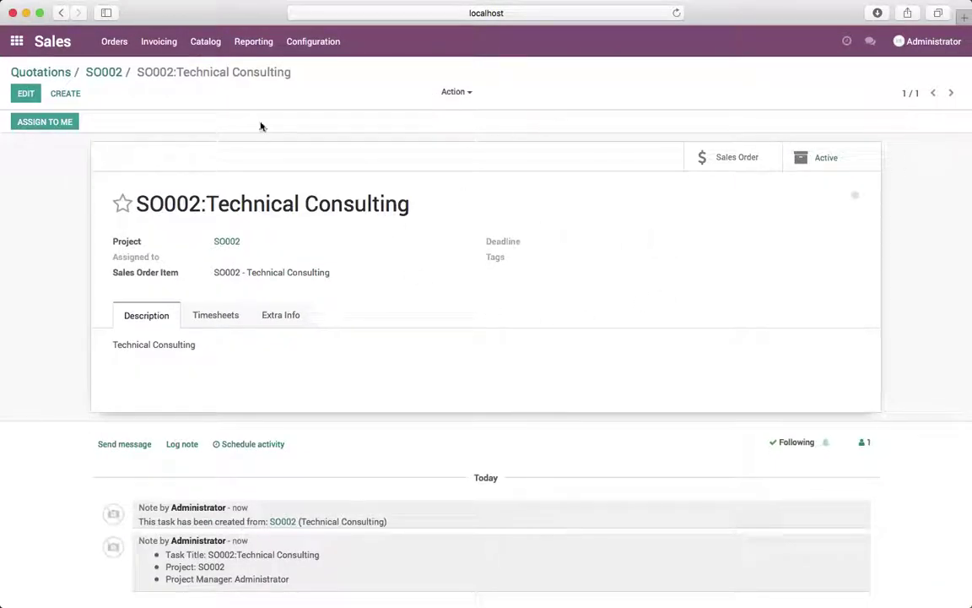
{"action": "left_click", "coordinate": [122, 72]}
Step: Switch to the Project app and open the tasks of the Eiffel Consulting Limited project
{"action": "left_click", "coordinate": [61, 72]}
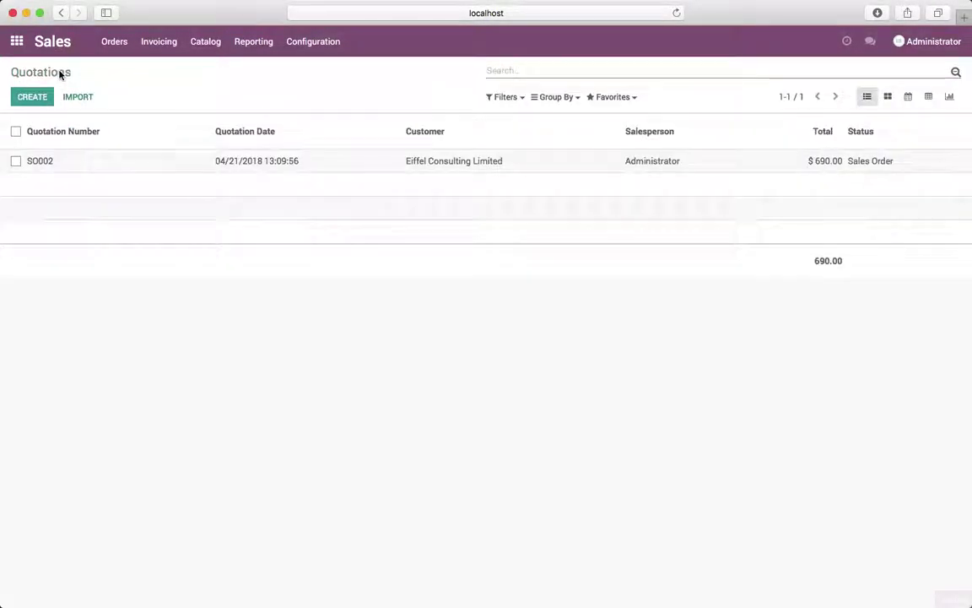
{"action": "left_click", "coordinate": [16, 41]}
{"action": "left_click", "coordinate": [532, 171]}
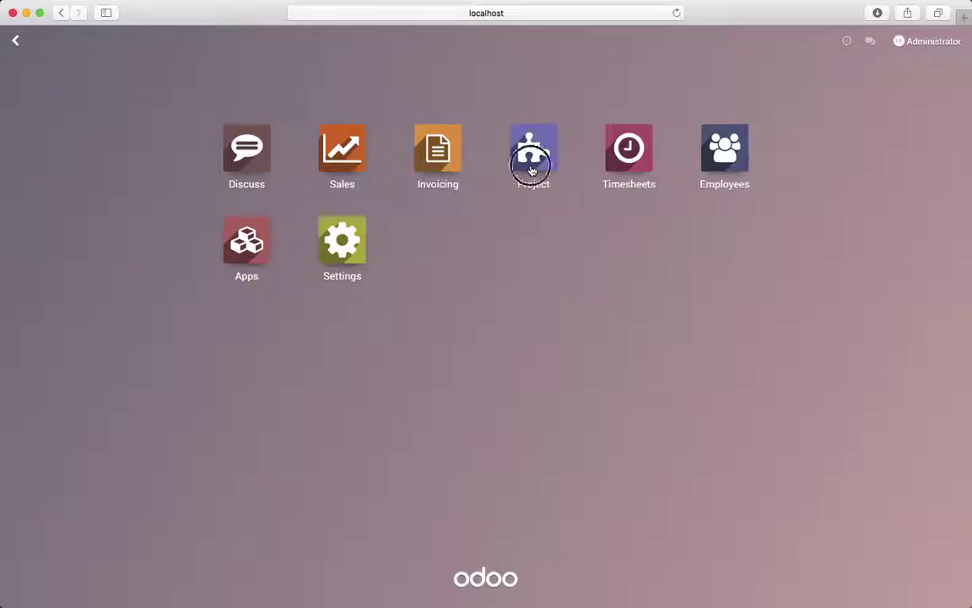
{"action": "left_click", "coordinate": [68, 96]}
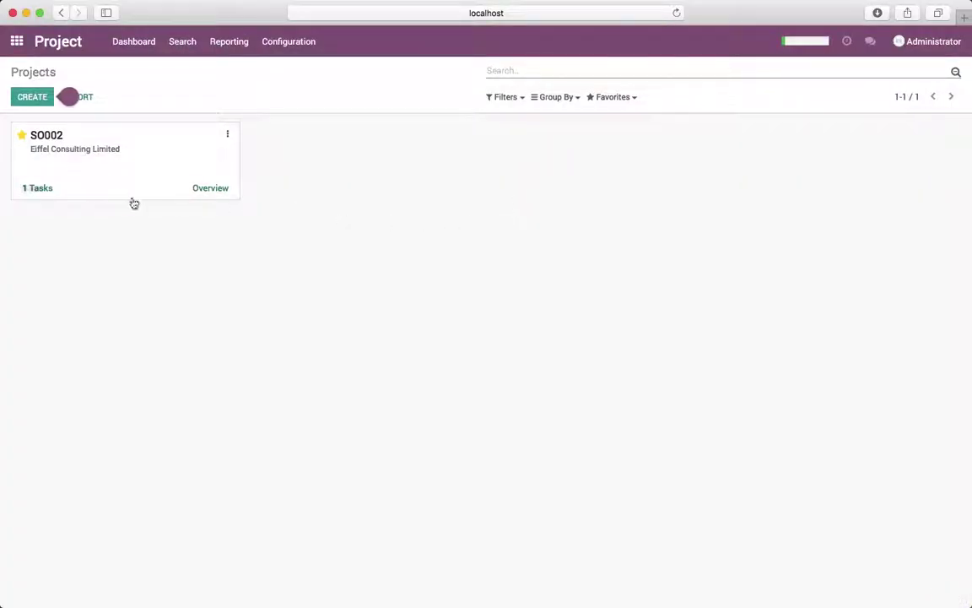
{"action": "left_click", "coordinate": [43, 190]}
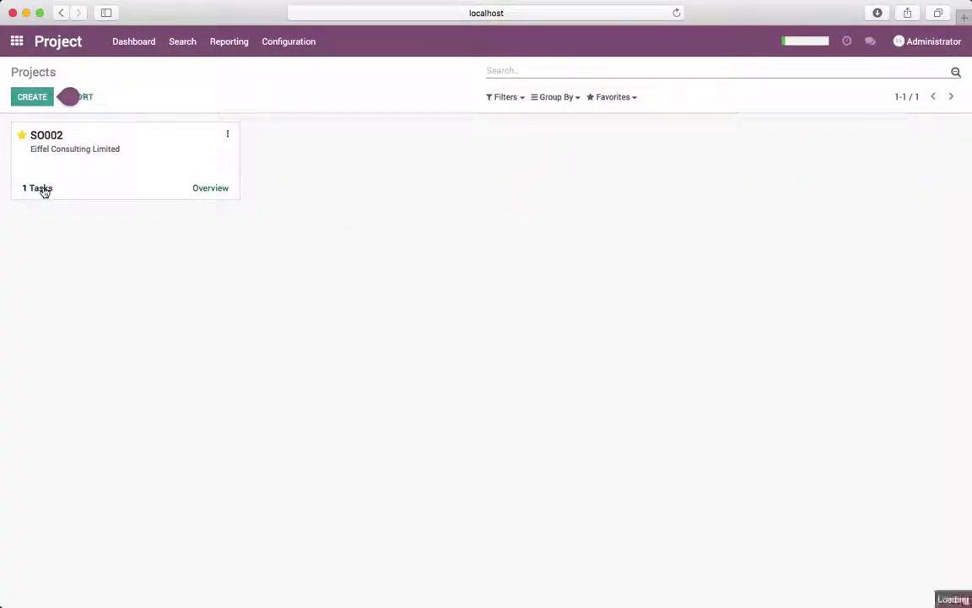
Step: Open the Technical Consulting task for editing and show its timesheets
{"action": "left_click", "coordinate": [87, 173]}
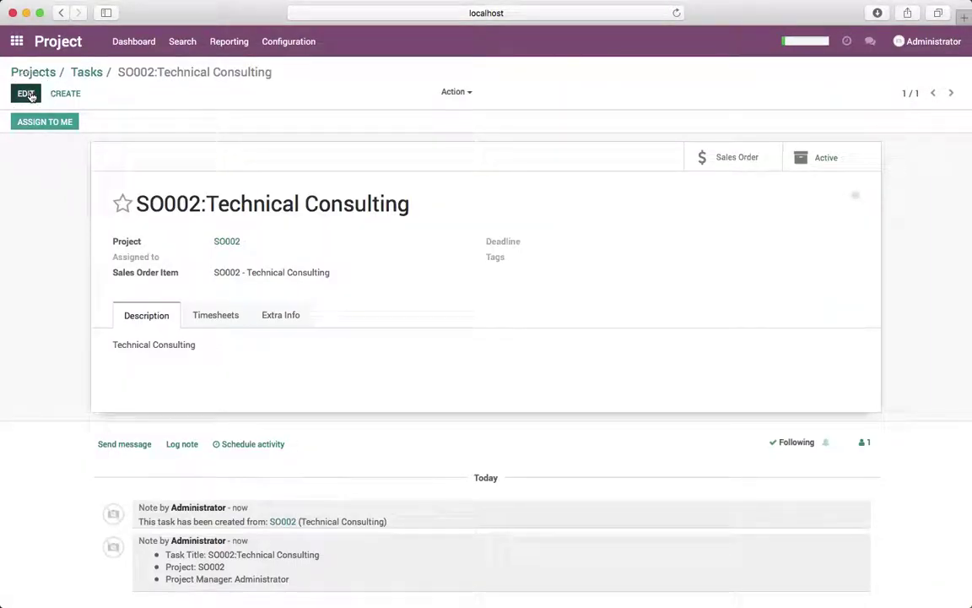
{"action": "left_click", "coordinate": [27, 94]}
{"action": "left_click", "coordinate": [226, 325]}
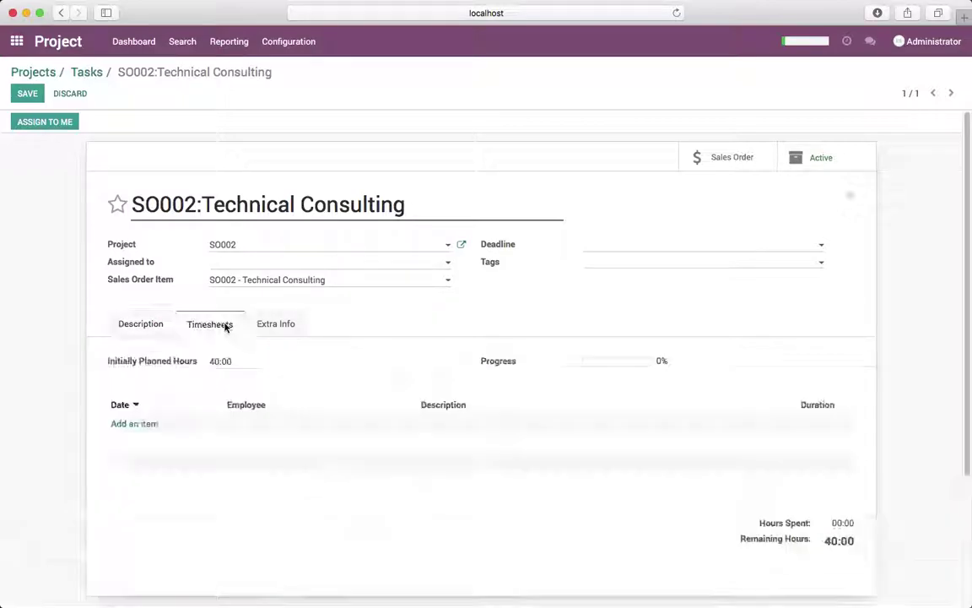
Step: Add a timesheet line to the task with the description "TODO 1" and a duration of 6 hours
{"action": "left_click", "coordinate": [140, 423]}
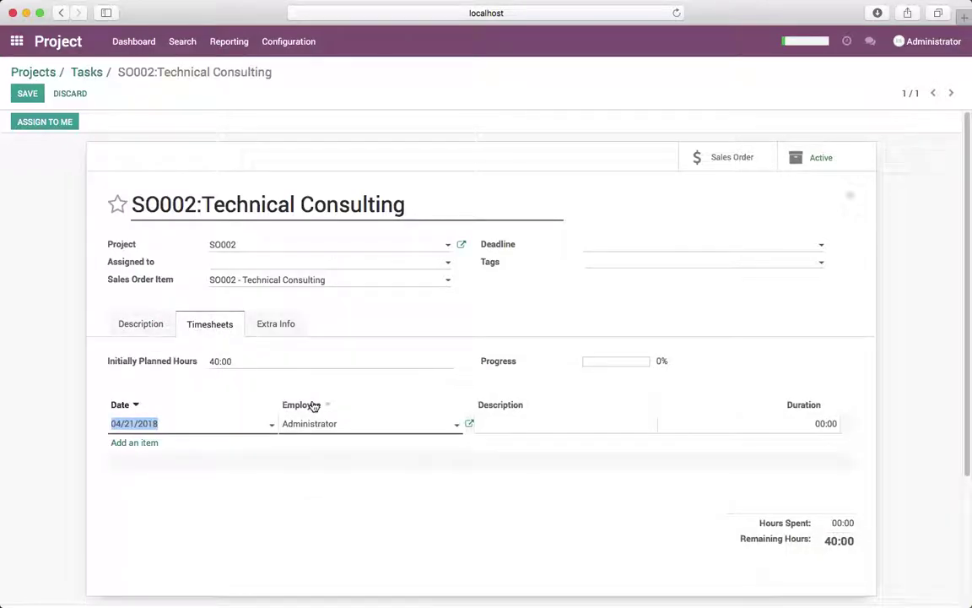
{"action": "key", "text": "Tab"}
{"action": "key", "text": "Tab"}
{"action": "key", "text": "Tab"}
{"action": "left_click", "coordinate": [523, 424]}
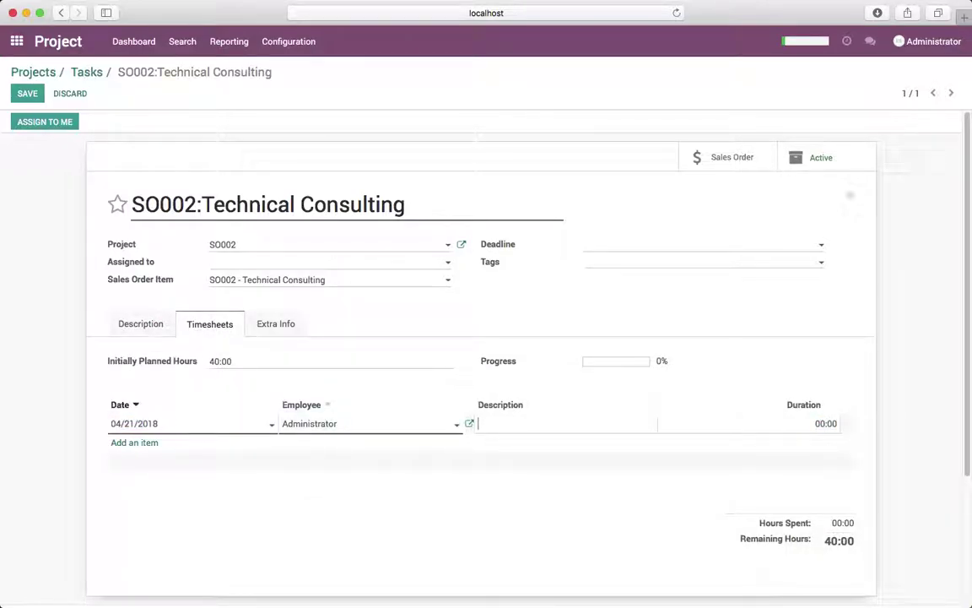
{"action": "type", "text": "TODO 1"}
{"action": "key", "text": "Tab"}
{"action": "type", "text": "8"}
{"action": "key", "text": "Return"}
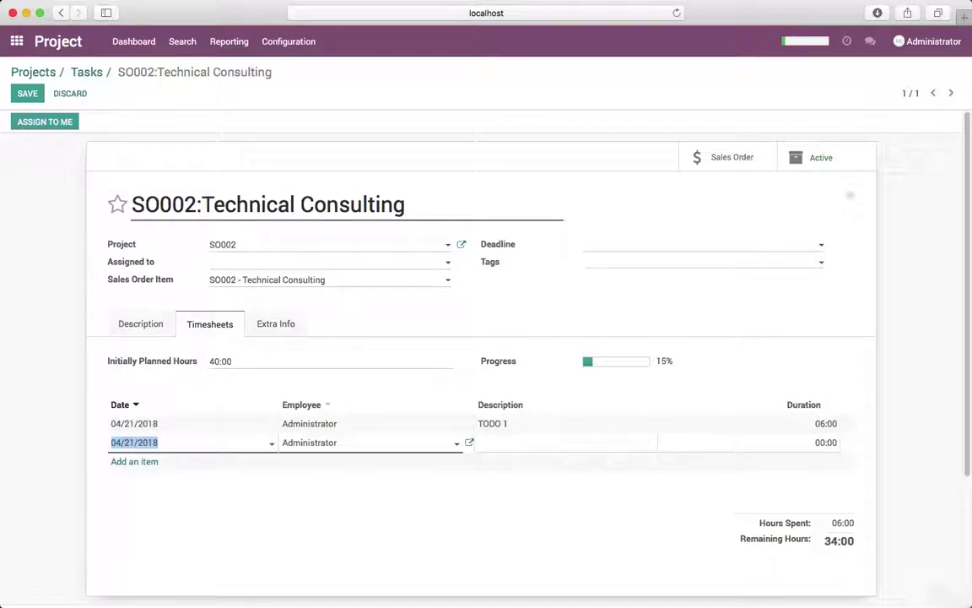
Step: Add a second timesheet line dated 04/20/2018 with the description "TODO 4" and a duration of 4 hours, and save the task
{"action": "left_click", "coordinate": [218, 450]}
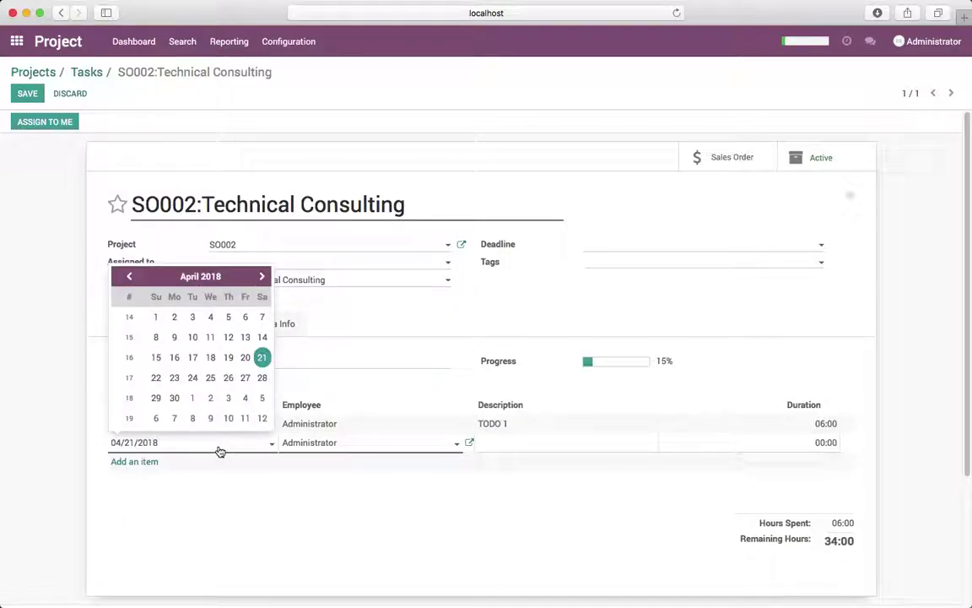
{"action": "left_click", "coordinate": [243, 361]}
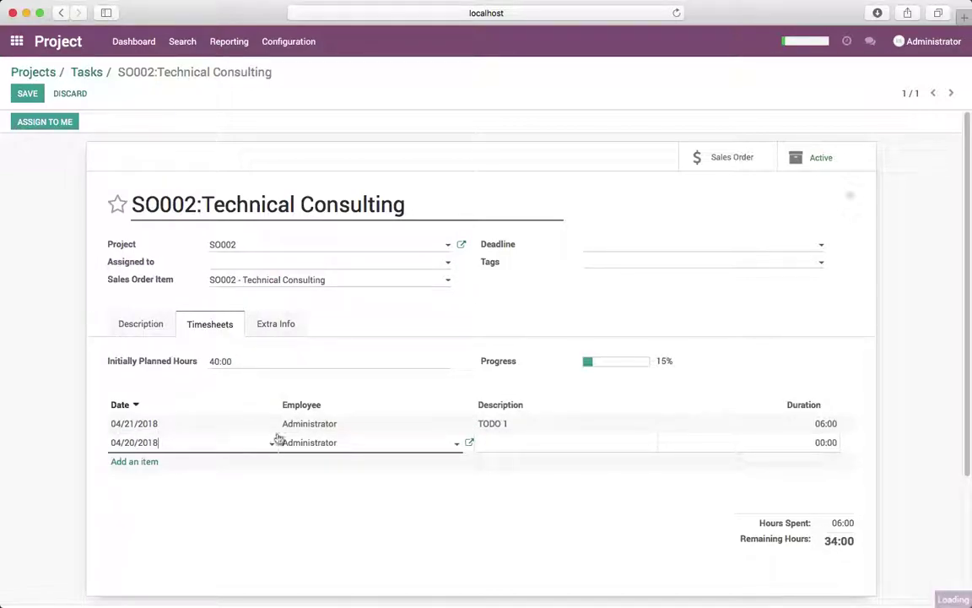
{"action": "left_click", "coordinate": [497, 443]}
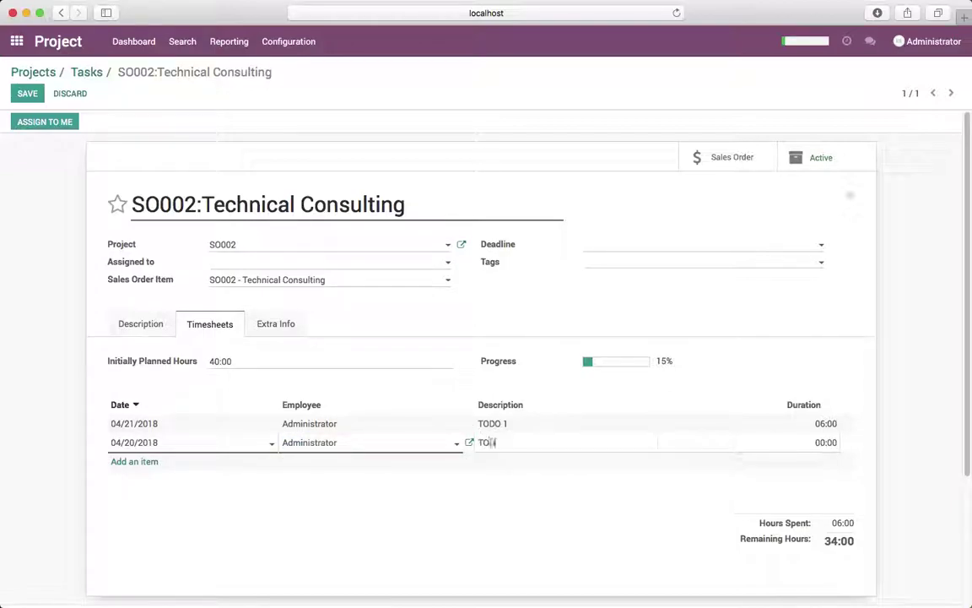
{"action": "type", "text": "TODO 4"}
{"action": "key", "text": "Tab"}
{"action": "type", "text": "4"}
{"action": "key", "text": "Return"}
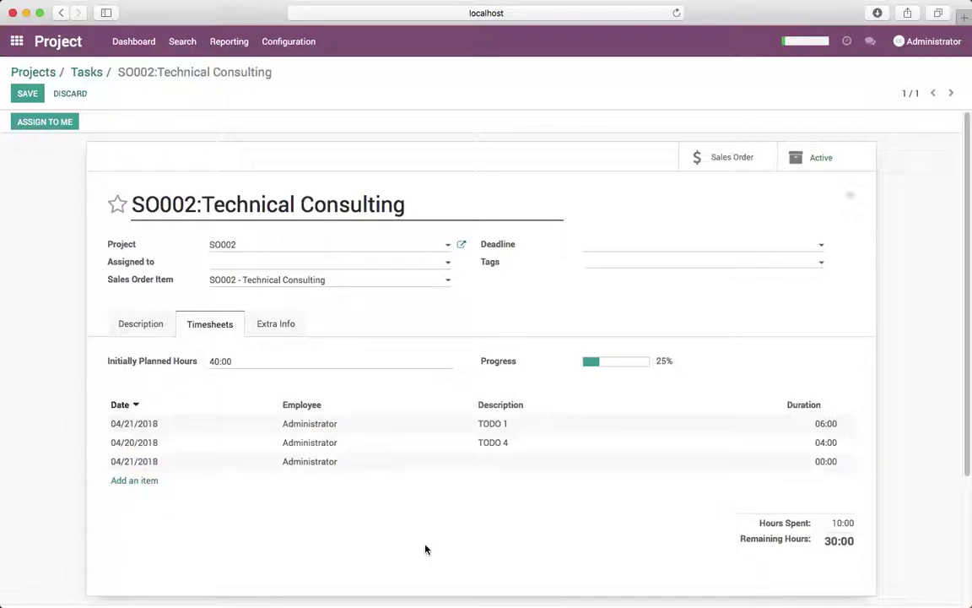
{"action": "left_click", "coordinate": [544, 475]}
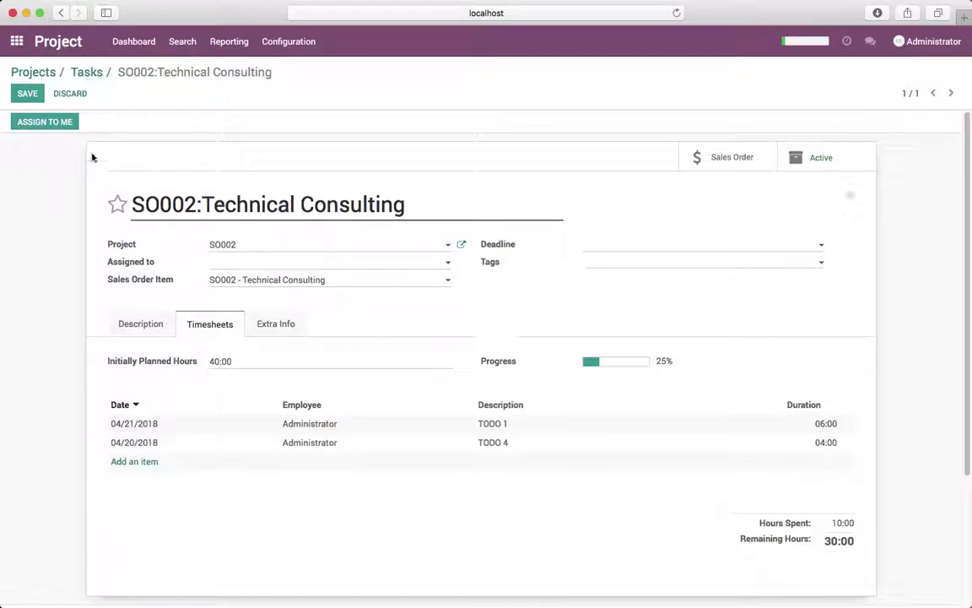
{"action": "left_click", "coordinate": [28, 95]}
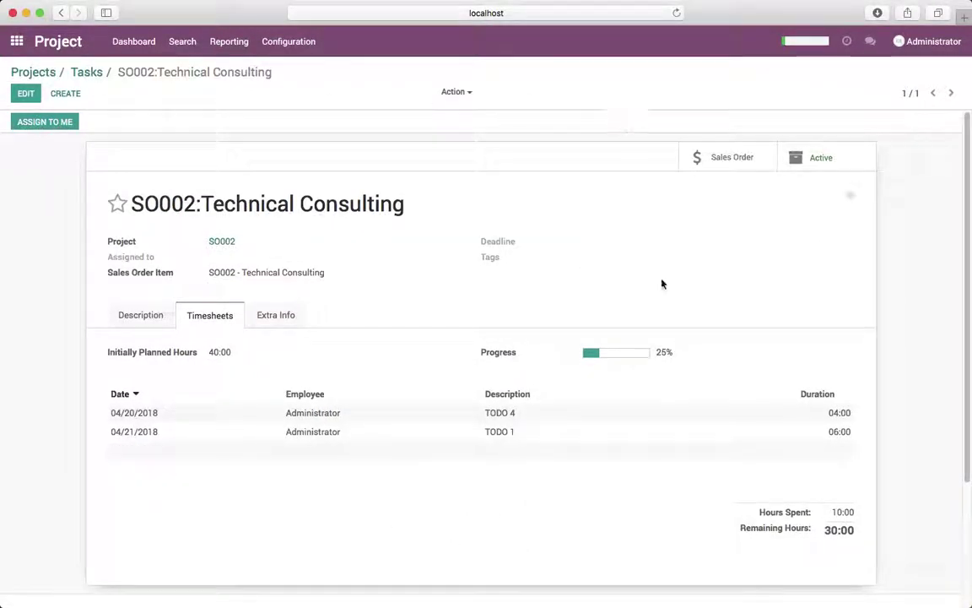
Step: Switch to the Sales app and check the delivered quantity on the Eiffel Consulting Limited sales order
{"action": "left_click", "coordinate": [84, 73]}
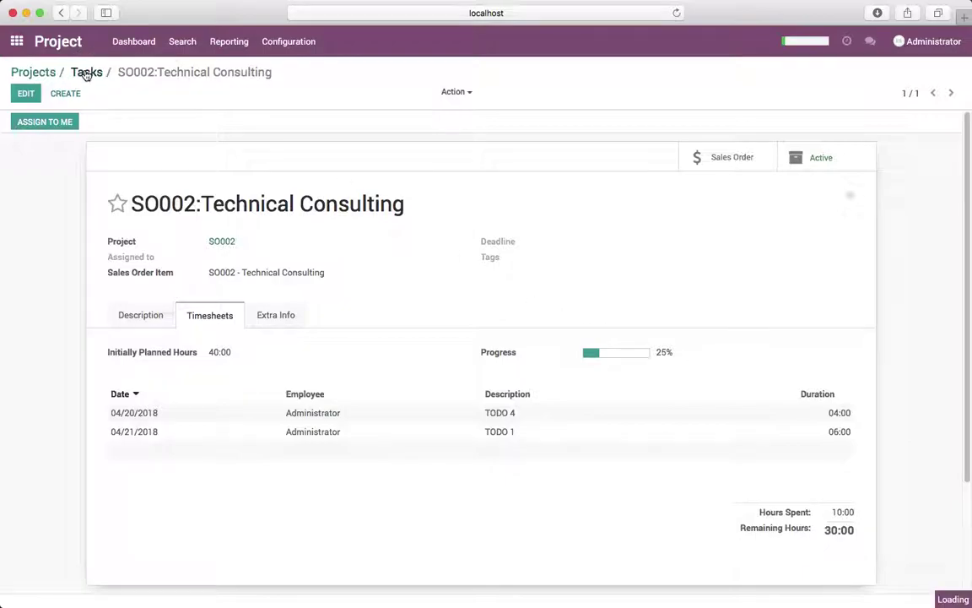
{"action": "left_click", "coordinate": [41, 73]}
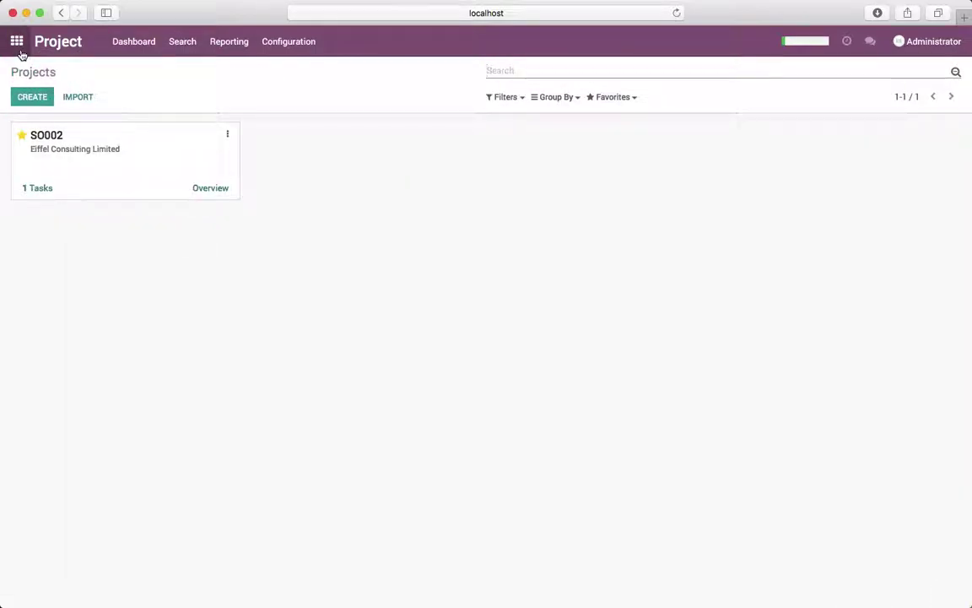
{"action": "left_click", "coordinate": [18, 44]}
{"action": "left_click", "coordinate": [314, 152]}
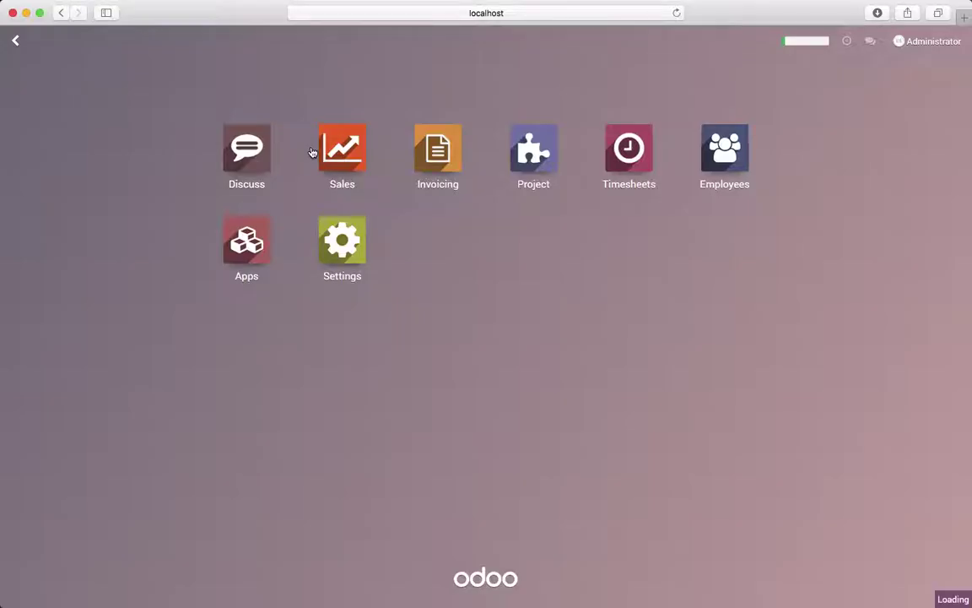
{"action": "left_click", "coordinate": [159, 47]}
{"action": "left_click", "coordinate": [239, 163]}
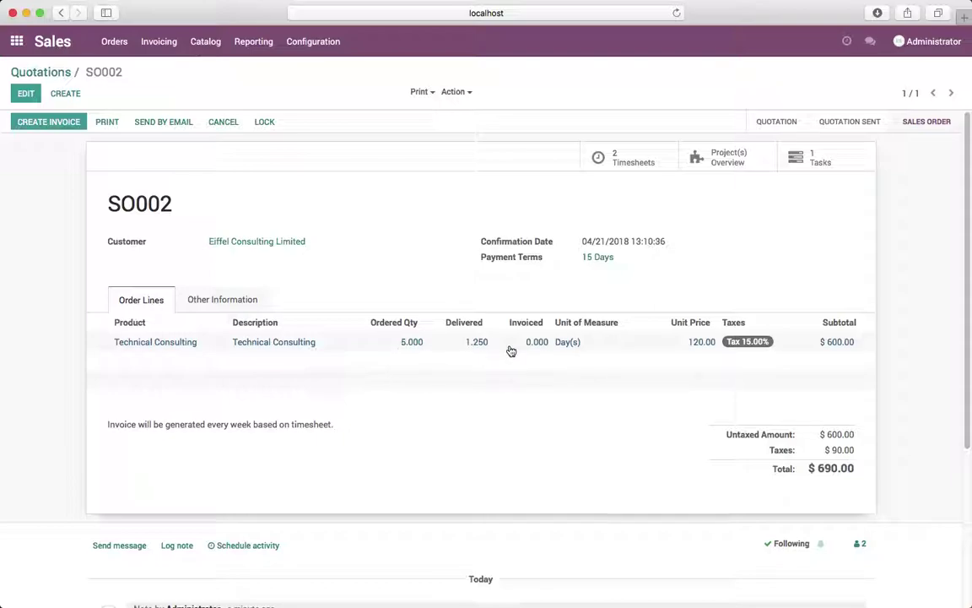
Step: Switch to the Project app and review the Eiffel Consulting Limited project's overview: amount to invoice, cost, profitability total and time by people
{"action": "left_click", "coordinate": [67, 77]}
{"action": "left_click", "coordinate": [16, 41]}
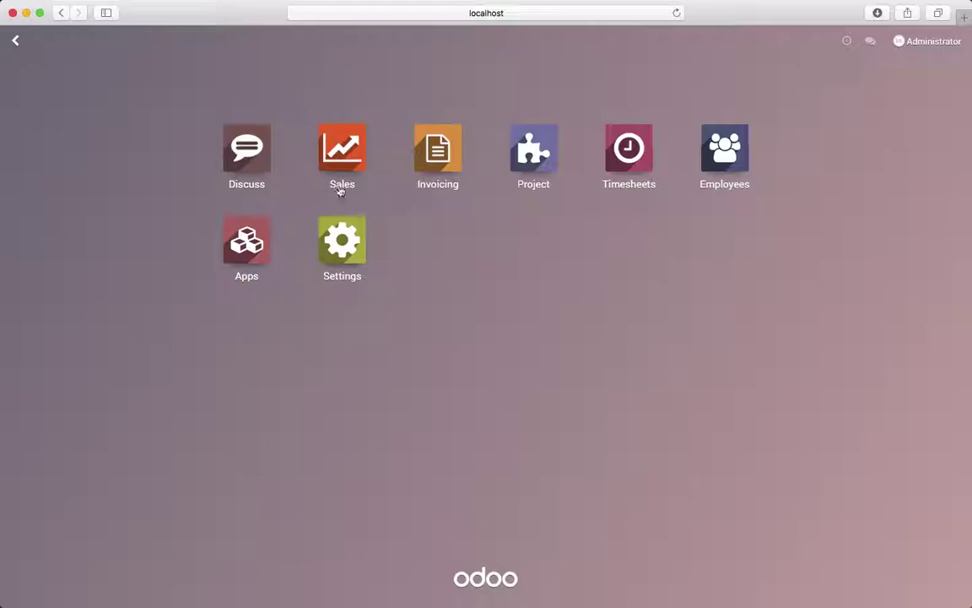
{"action": "left_click", "coordinate": [525, 160]}
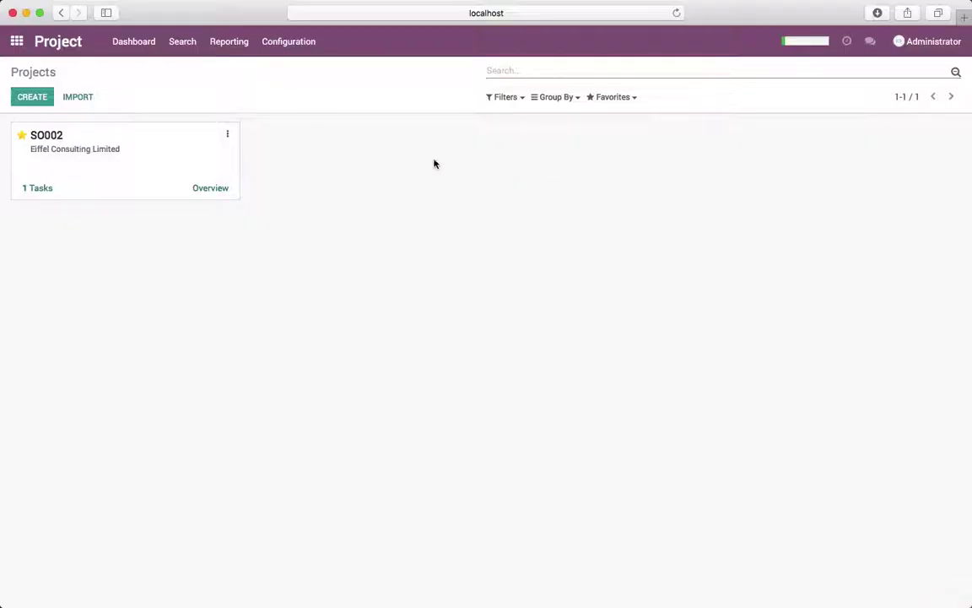
{"action": "left_click", "coordinate": [223, 190]}
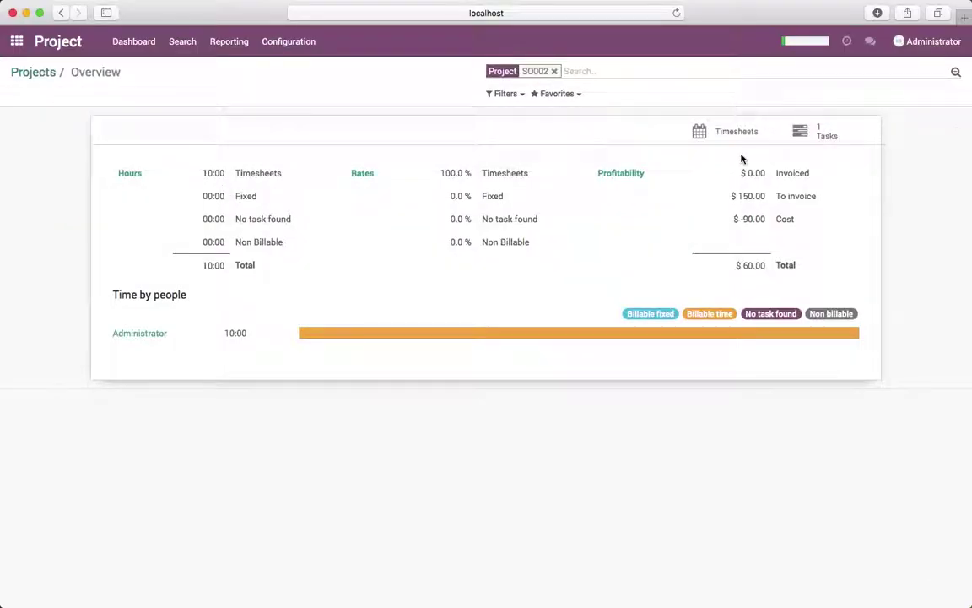
{"action": "left_click_drag", "start_coordinate": [738, 197], "coordinate": [837, 196]}
{"action": "left_click_drag", "start_coordinate": [745, 217], "coordinate": [794, 217]}
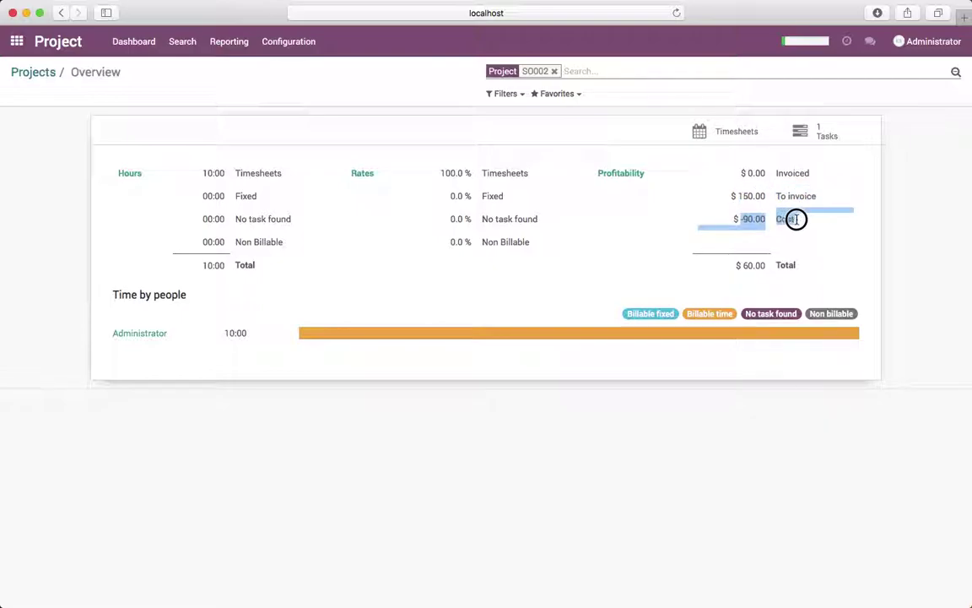
{"action": "left_click", "coordinate": [744, 270]}
{"action": "left_click_drag", "start_coordinate": [745, 270], "coordinate": [786, 265]}
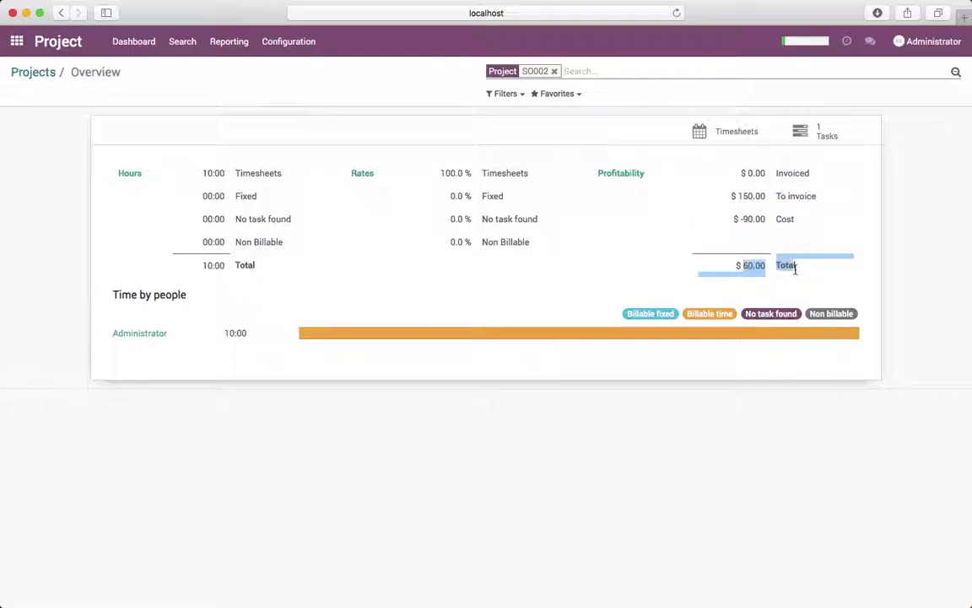
{"action": "left_click", "coordinate": [786, 265]}
{"action": "left_click_drag", "start_coordinate": [225, 333], "coordinate": [276, 332]}
{"action": "left_click", "coordinate": [276, 332]}
Step: Switch to the Timesheets app and log 3 hours on Thu, Apr 19 and 5 hours on Wed, Apr 18 for Technical Consulting
{"action": "left_click", "coordinate": [33, 72]}
{"action": "left_click", "coordinate": [16, 42]}
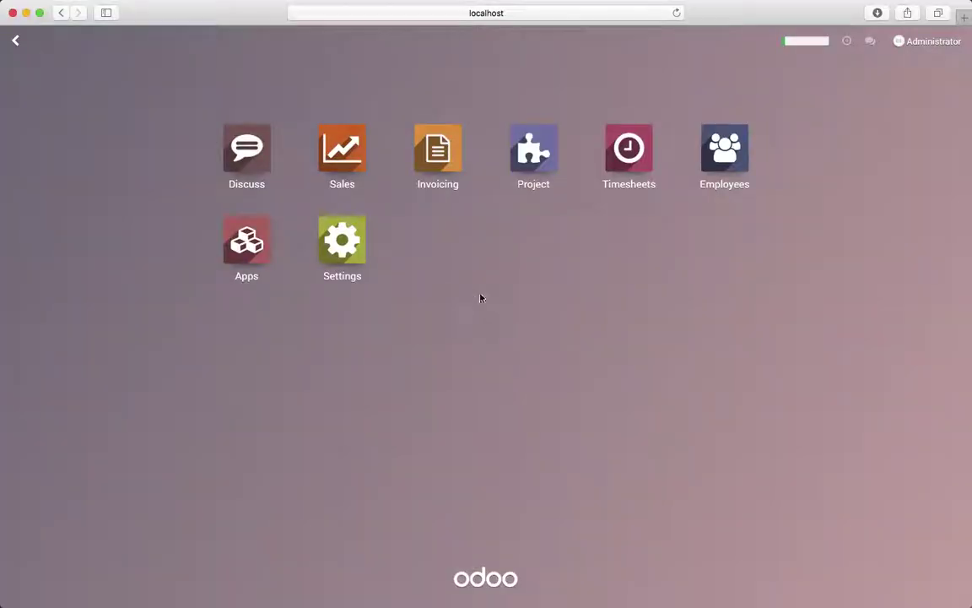
{"action": "left_click", "coordinate": [624, 160]}
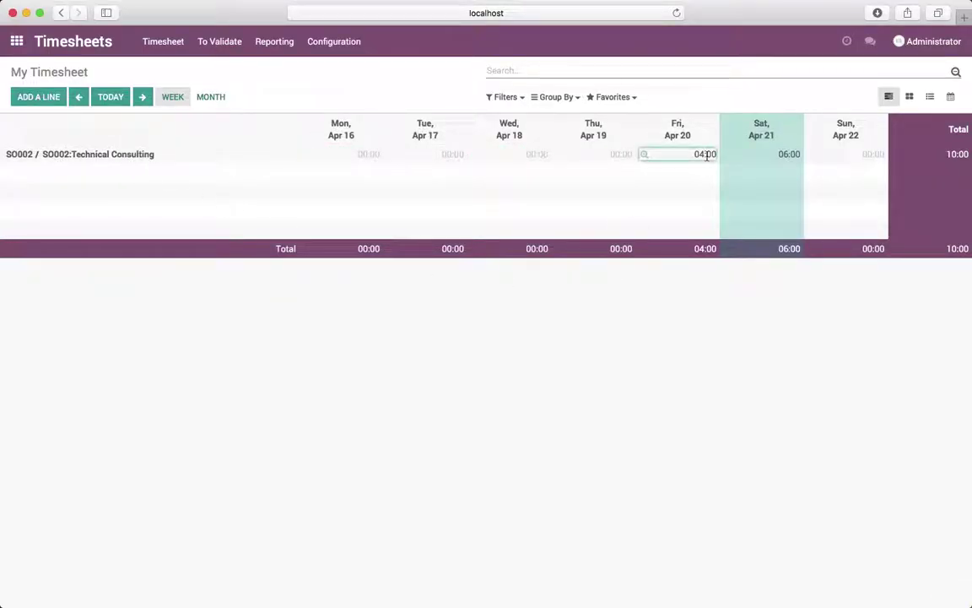
{"action": "left_click_drag", "start_coordinate": [601, 154], "coordinate": [648, 154]}
{"action": "type", "text": "3:00"}
{"action": "left_click_drag", "start_coordinate": [526, 153], "coordinate": [553, 154]}
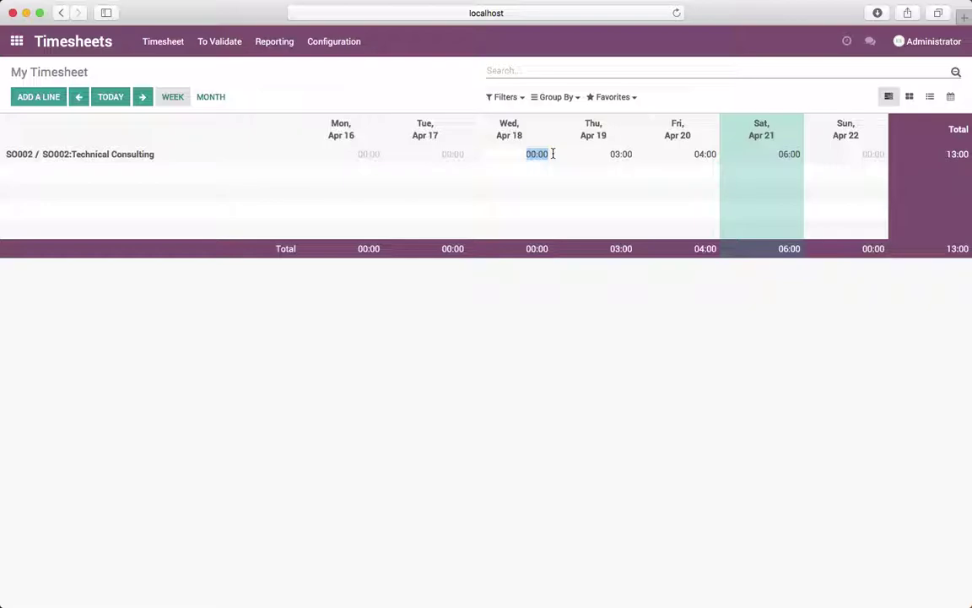
{"action": "type", "text": "5"}
Step: Log 4 hours on Tue, Apr 17 and 5 hours on Mon, Apr 16 for Technical Consulting
{"action": "left_click", "coordinate": [441, 153]}
{"action": "left_click_drag", "start_coordinate": [441, 154], "coordinate": [490, 154]}
{"action": "type", "text": "5"}
{"action": "left_click", "coordinate": [360, 154]}
{"action": "left_click_drag", "start_coordinate": [360, 154], "coordinate": [401, 156]}
{"action": "type", "text": "4"}
{"action": "left_click", "coordinate": [506, 385]}
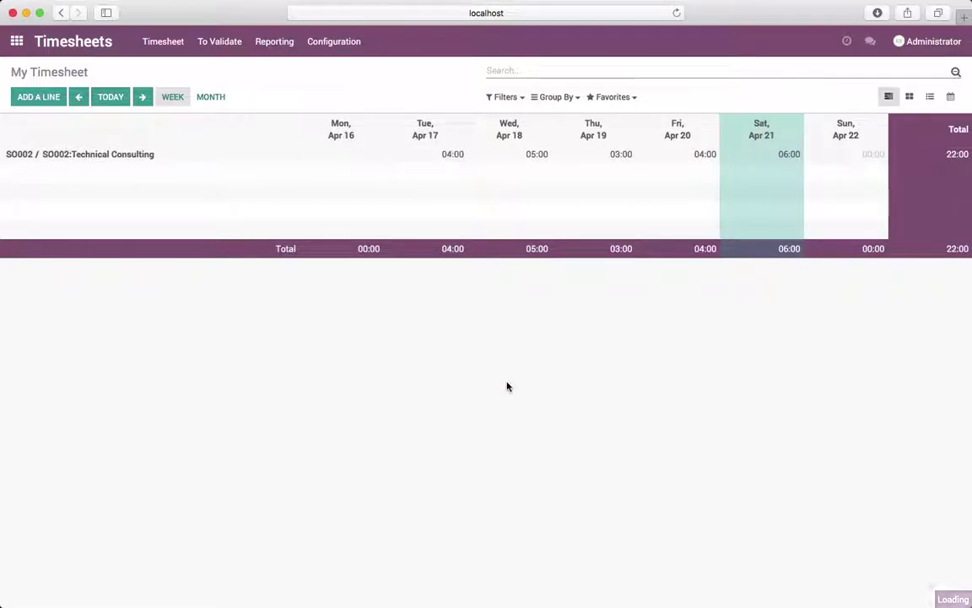
{"action": "left_click", "coordinate": [342, 155]}
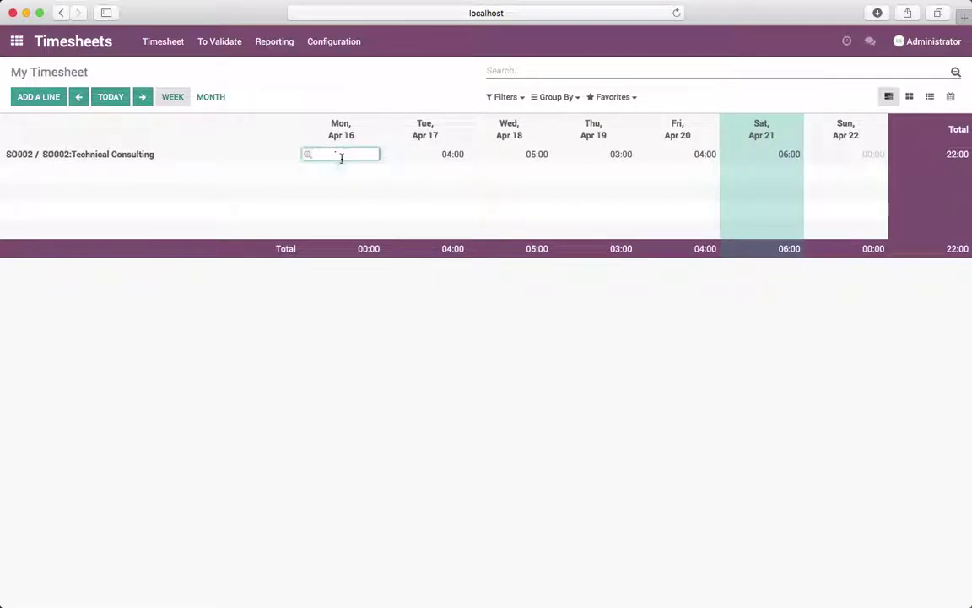
{"action": "left_click", "coordinate": [549, 447]}
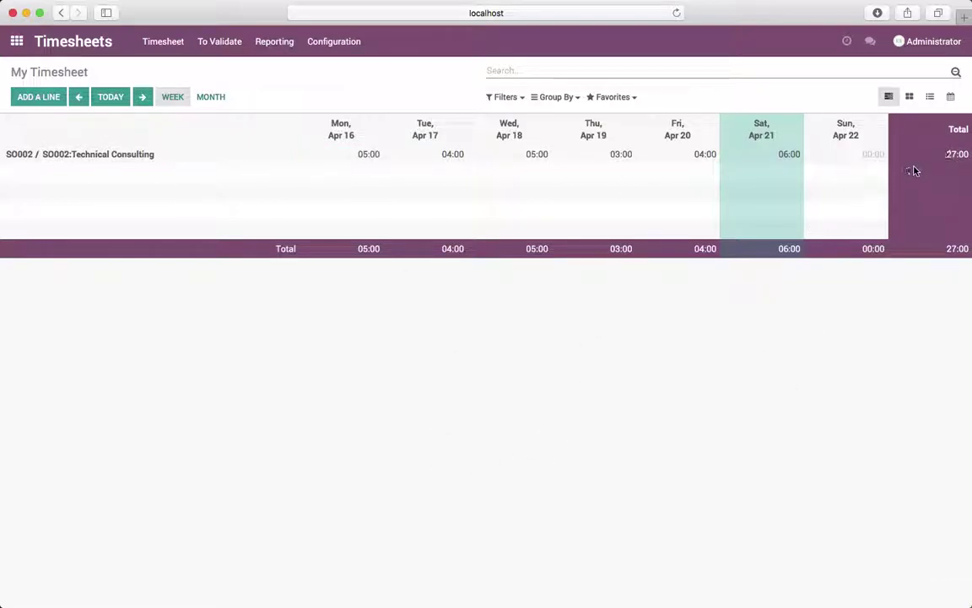
{"action": "left_click", "coordinate": [963, 154]}
Step: Switch back to the Project app and check the updated hours by person in the Eiffel Consulting Limited project overview
{"action": "left_click", "coordinate": [16, 40]}
{"action": "left_click", "coordinate": [532, 174]}
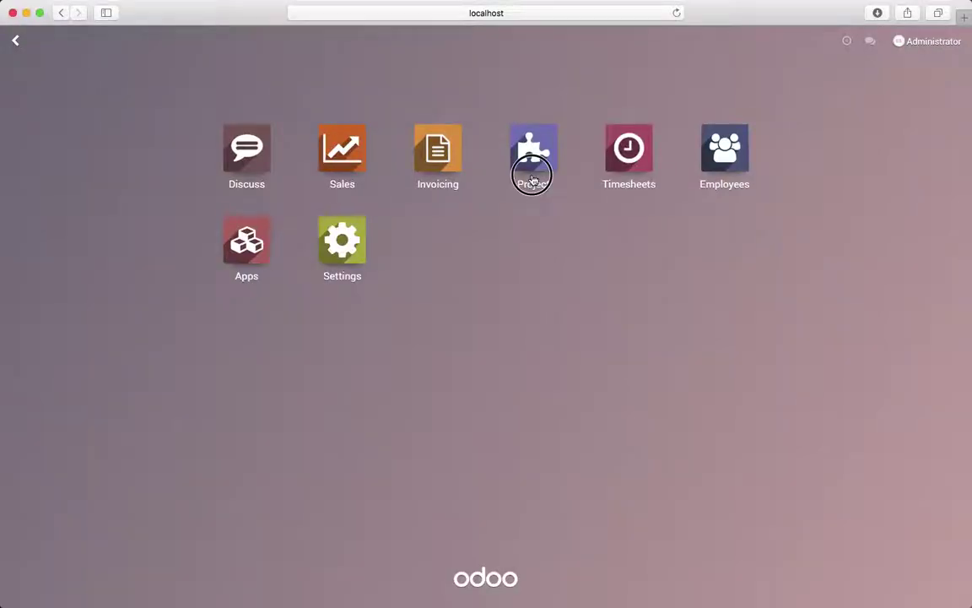
{"action": "left_click", "coordinate": [222, 188]}
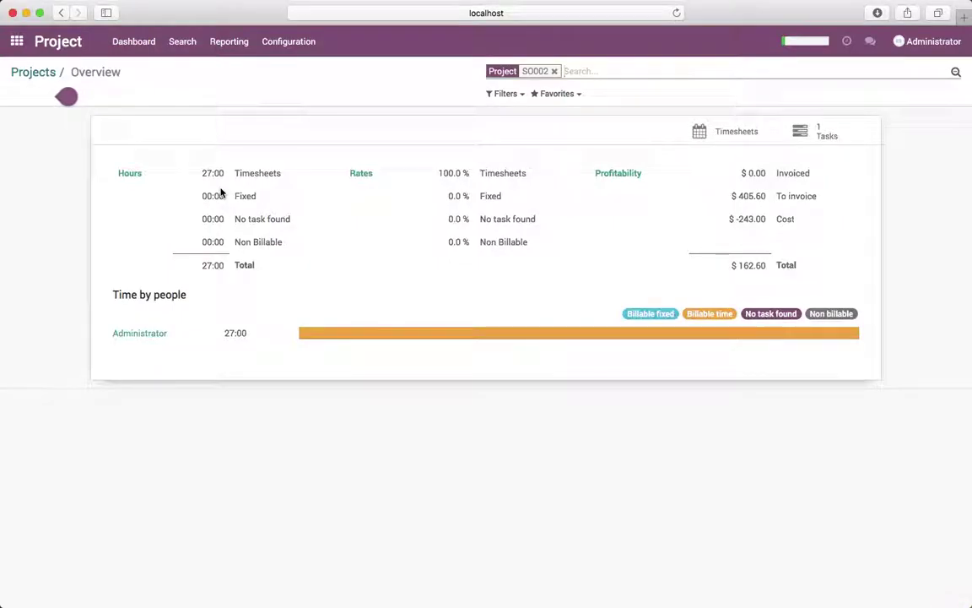
{"action": "left_click_drag", "start_coordinate": [229, 335], "coordinate": [250, 335]}
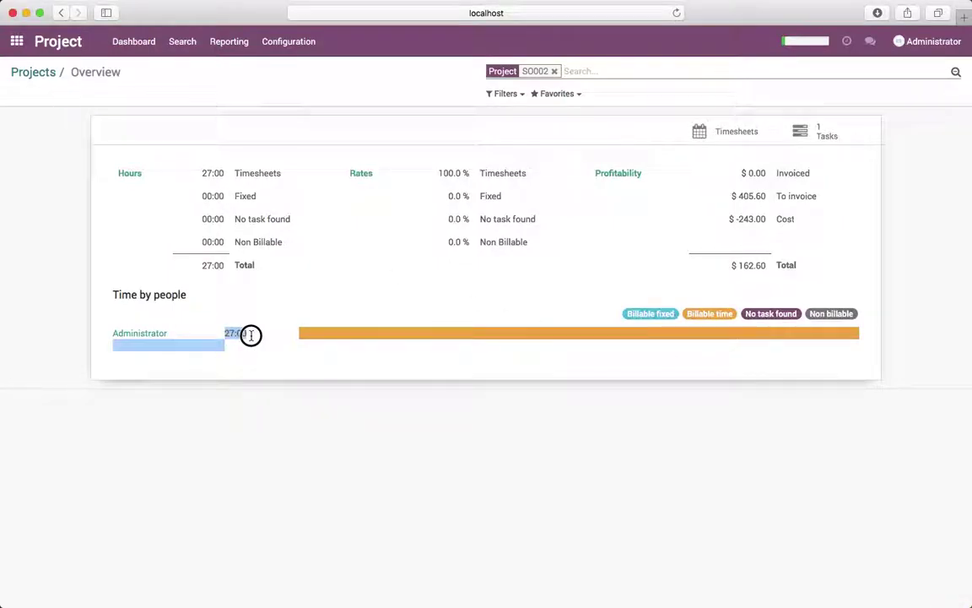
{"action": "left_click", "coordinate": [882, 349]}
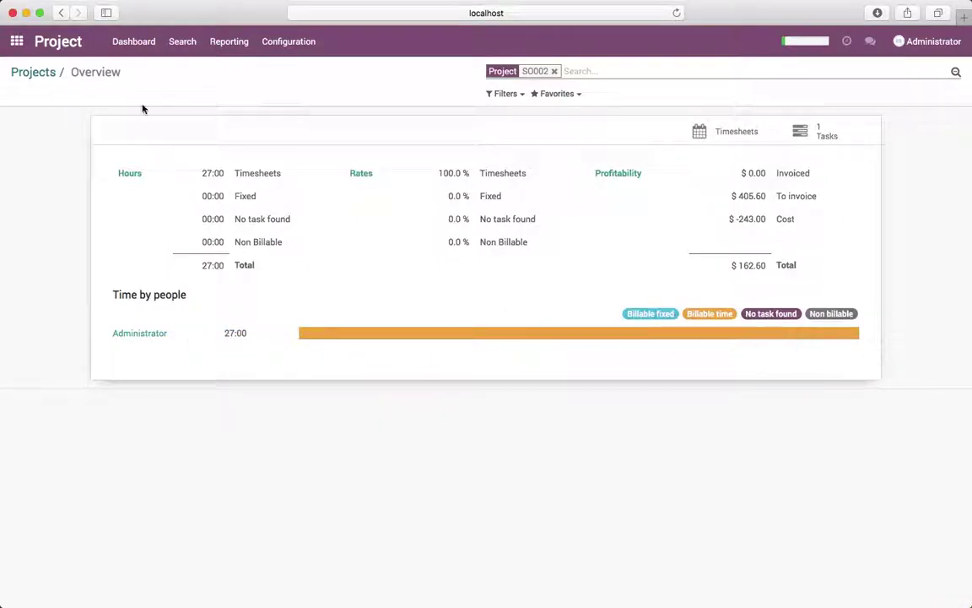
Step: Switch to the Sales app and open the Eiffel Consulting Limited sales order
{"action": "left_click", "coordinate": [42, 74]}
{"action": "left_click", "coordinate": [17, 42]}
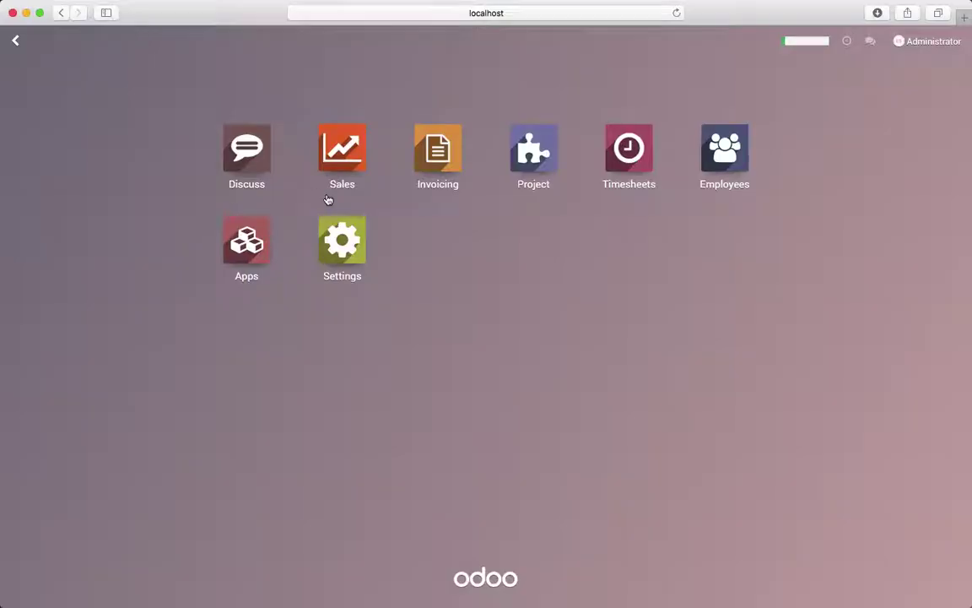
{"action": "left_click", "coordinate": [354, 169]}
{"action": "left_click", "coordinate": [354, 162]}
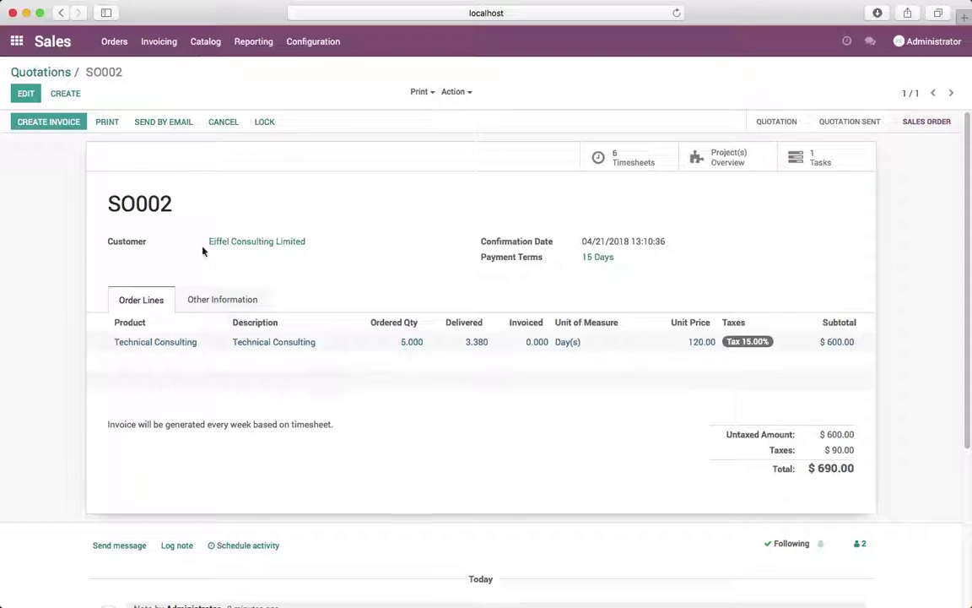
Step: Create and view a draft invoice for the order's invoiceable lines, and open the invoice for editing
{"action": "left_click", "coordinate": [53, 123]}
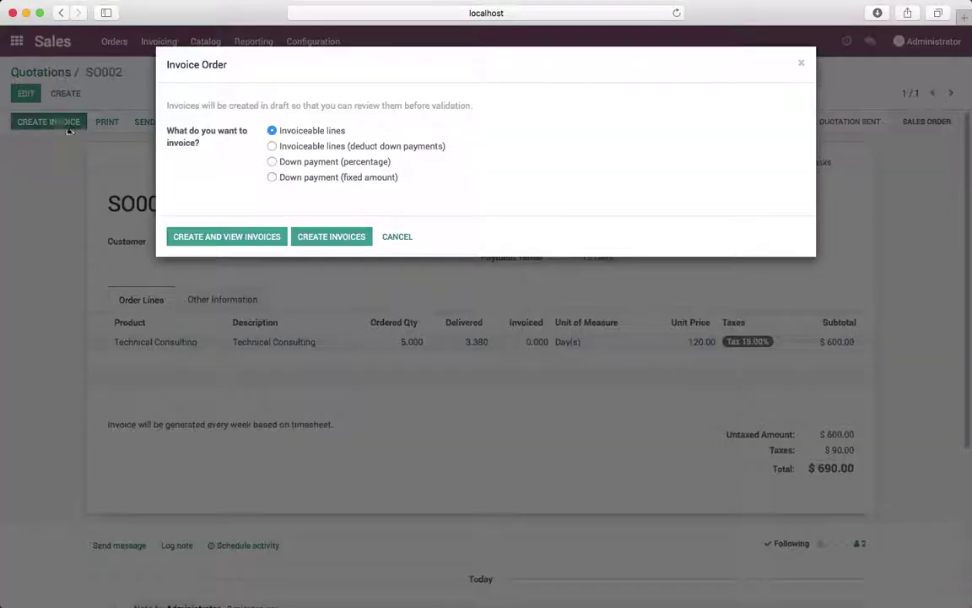
{"action": "left_click", "coordinate": [252, 237]}
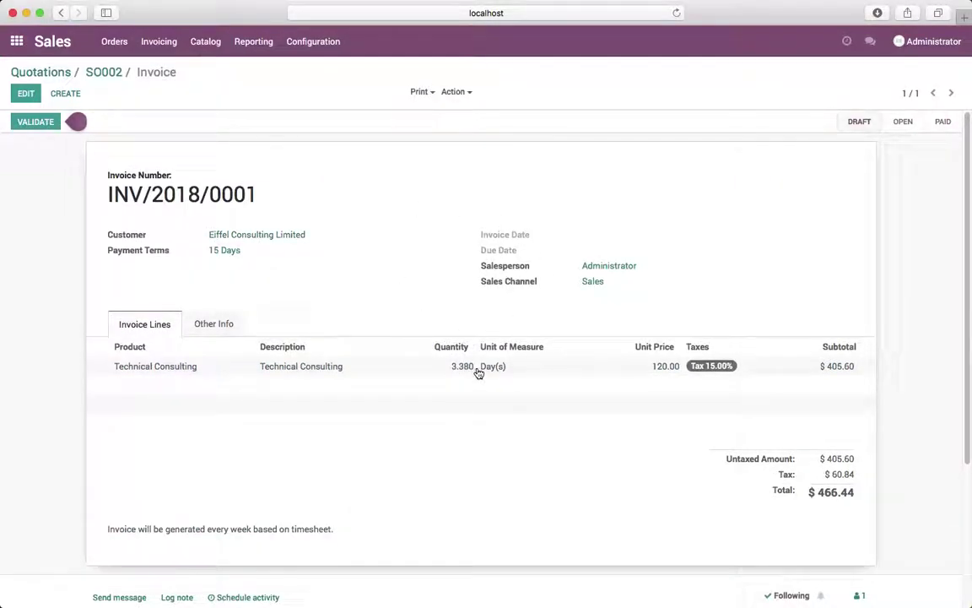
{"action": "key", "text": "alt+a"}
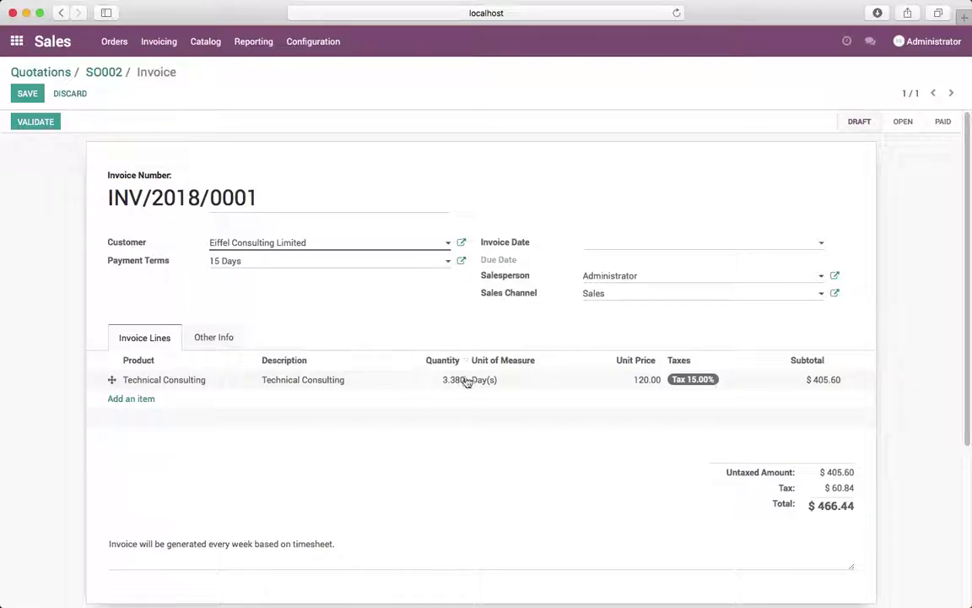
Step: Set the invoice date to 04/21/2018 and validate the draft invoice
{"action": "left_click", "coordinate": [644, 248]}
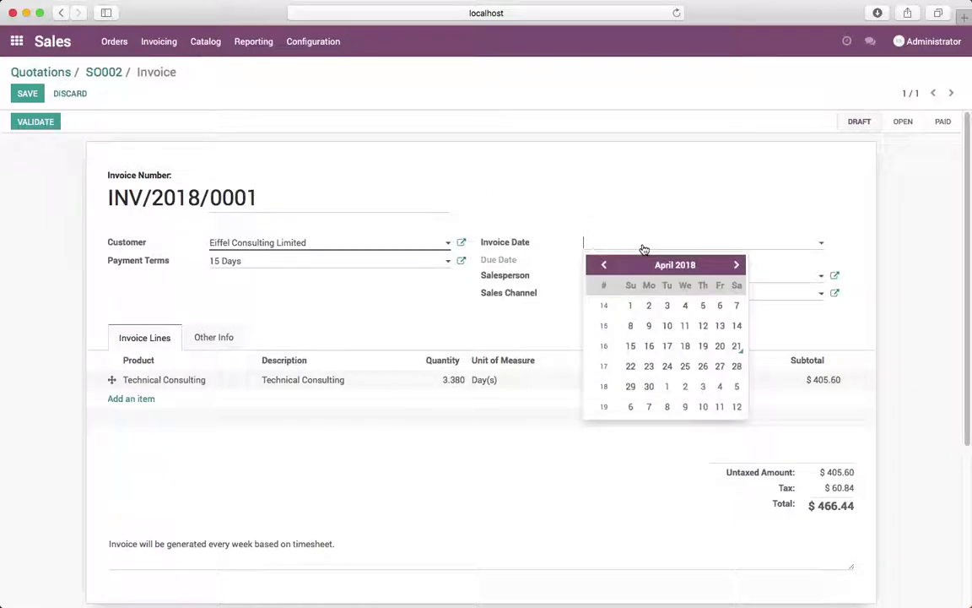
{"action": "left_click", "coordinate": [737, 347]}
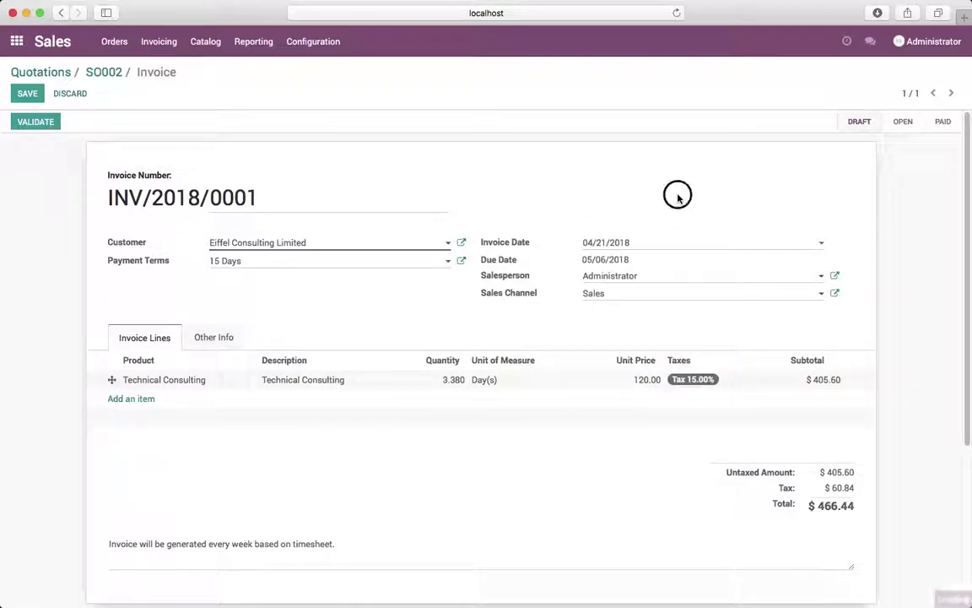
{"action": "left_click", "coordinate": [38, 125]}
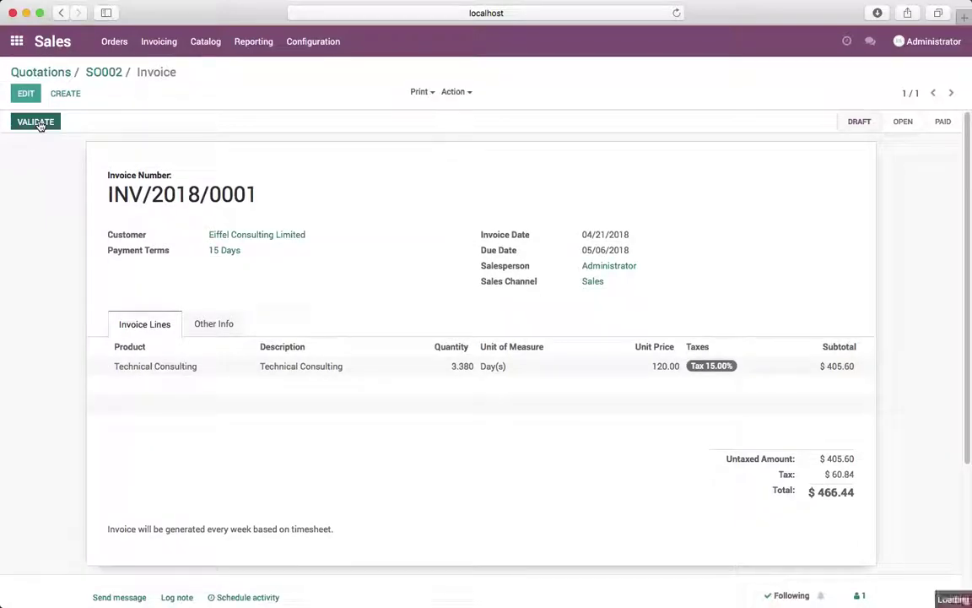
Step: Print the validated invoice and review its dates, consulting line, totals and payment terms in the PDF
{"action": "left_click", "coordinate": [129, 127]}
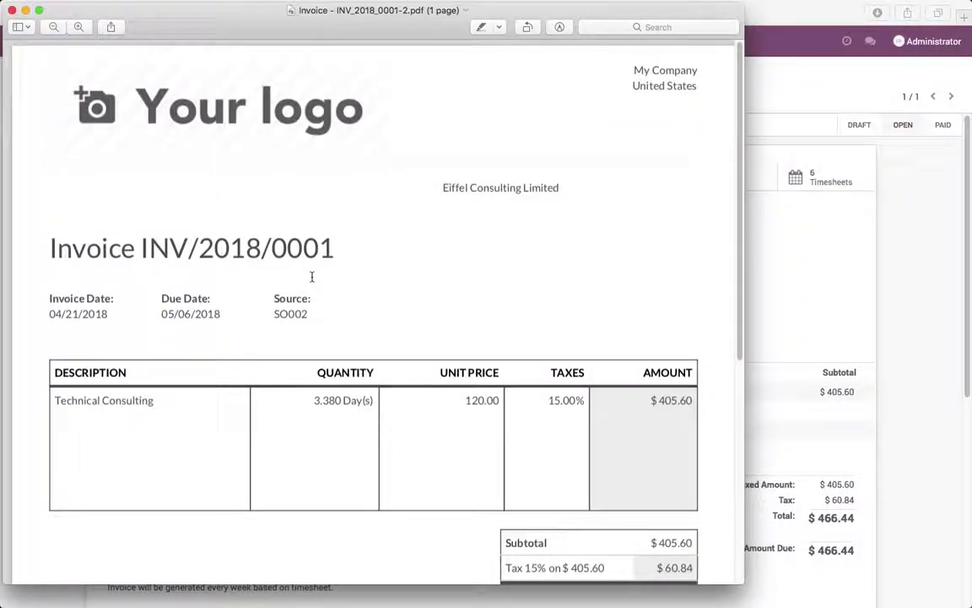
{"action": "scroll", "coordinate": [311, 277], "scroll_direction": "down", "scroll_amount": 5}
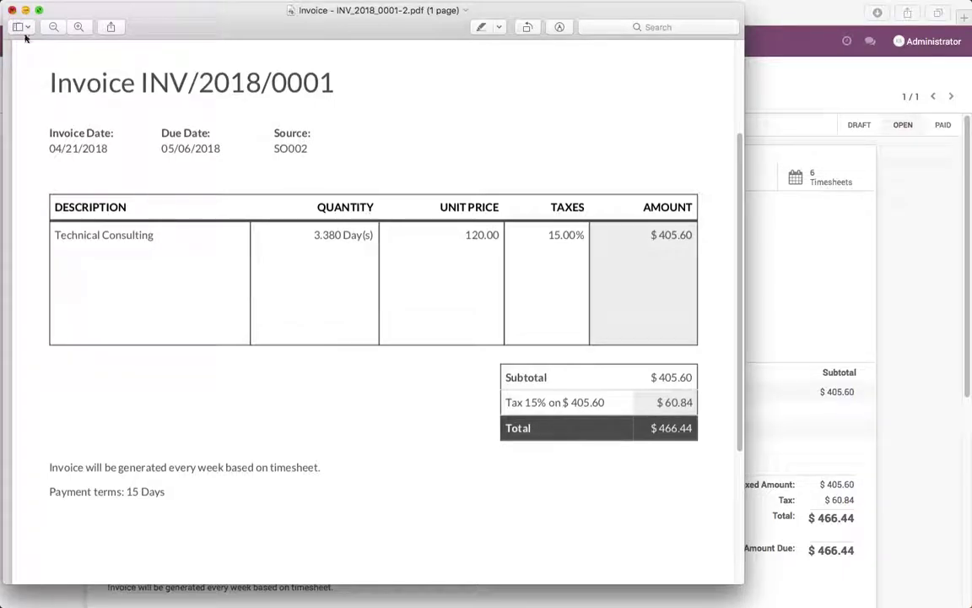
{"action": "scroll", "coordinate": [257, 397], "scroll_direction": "down", "scroll_amount": 1}
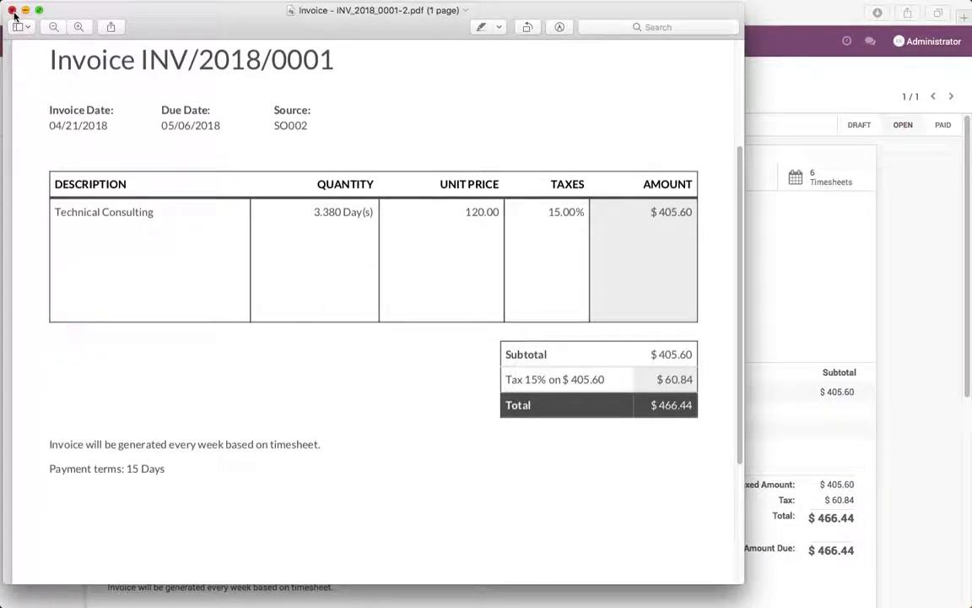